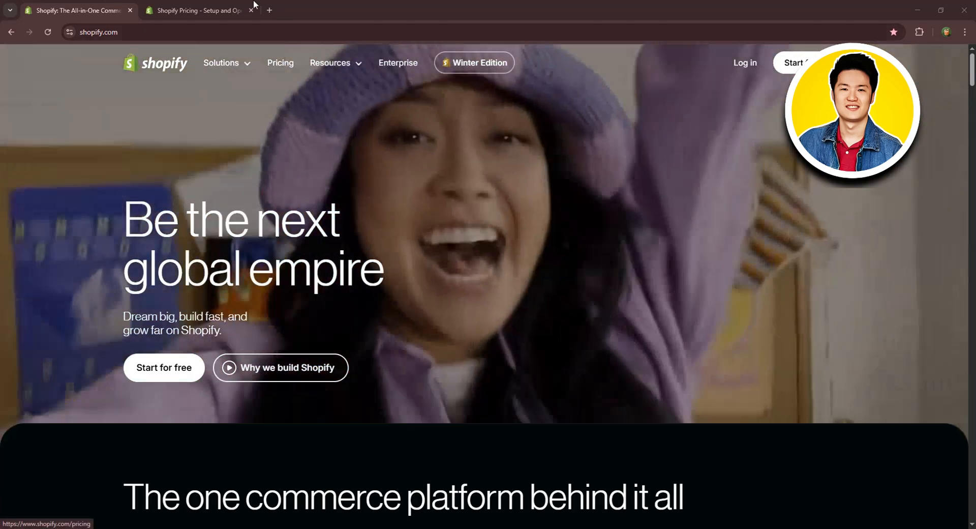
Review the Shopify pricing plans with the billing period switched to yearly payment.
{"action": "left_click", "coordinate": [230, 10]}
{"action": "scroll", "coordinate": [479, 162], "scroll_direction": "down", "scroll_amount": 3}
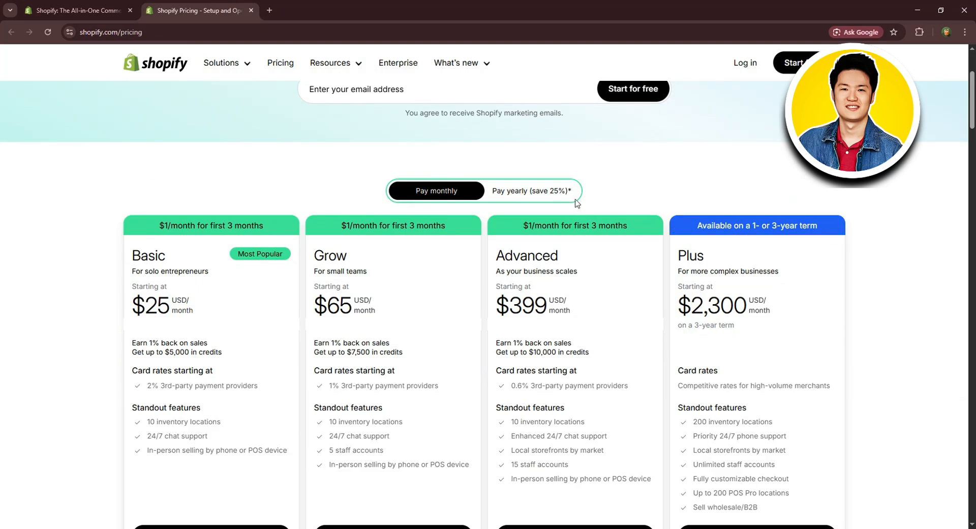
{"action": "left_click", "coordinate": [541, 192]}
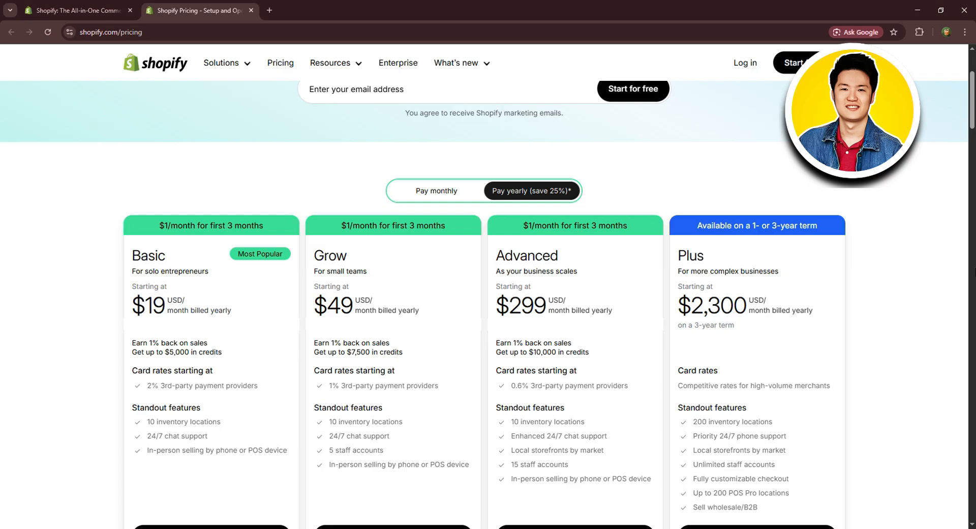
{"action": "scroll", "coordinate": [691, 264], "scroll_direction": "up", "scroll_amount": 3}
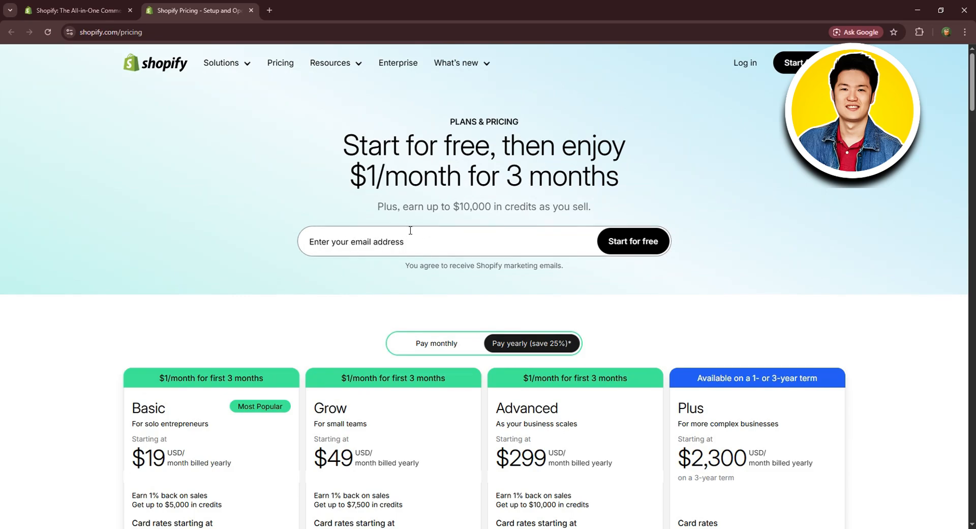
Start the free trial by signing up with a Google account.
{"action": "left_click", "coordinate": [790, 66]}
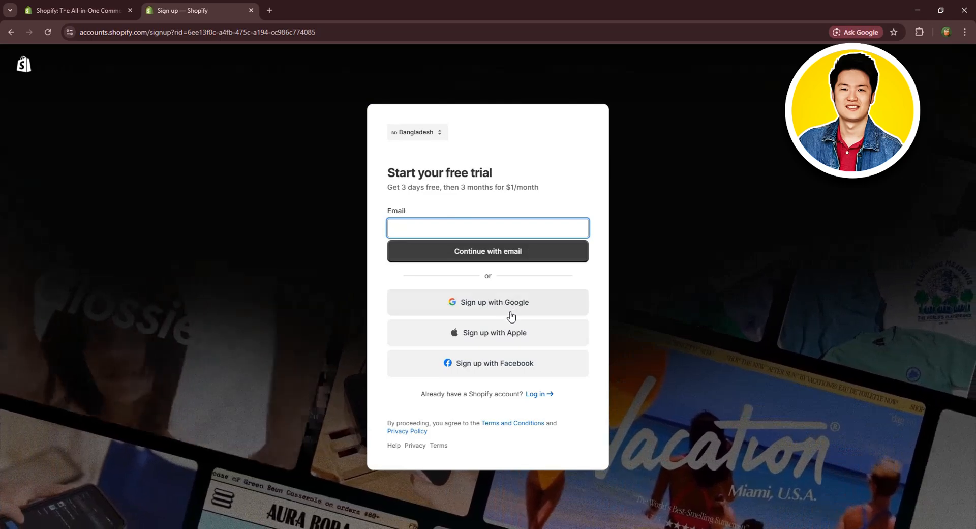
{"action": "left_click", "coordinate": [478, 302]}
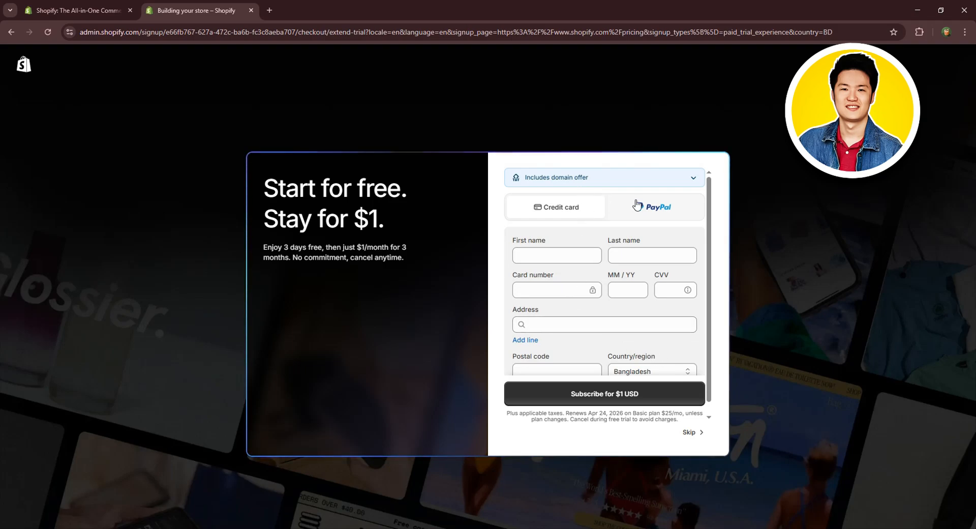
Compare the PayPal and credit card payment options for the trial, and skip entering billing details.
{"action": "left_click", "coordinate": [652, 203]}
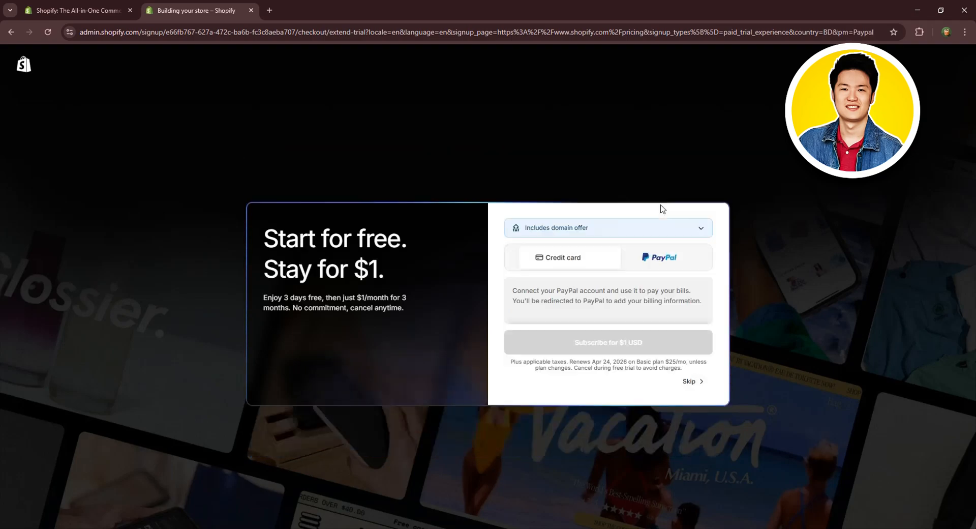
{"action": "left_click", "coordinate": [585, 209]}
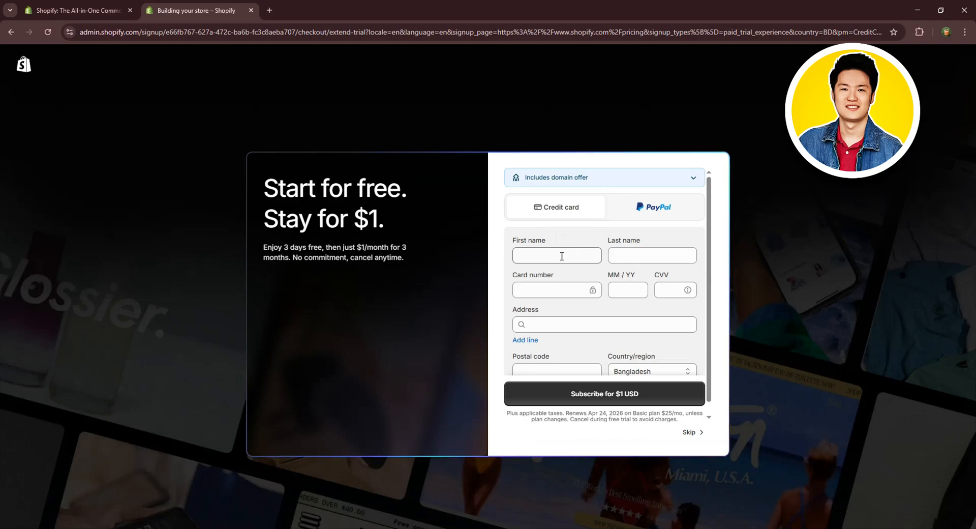
{"action": "scroll", "coordinate": [580, 247], "scroll_direction": "down", "scroll_amount": 1}
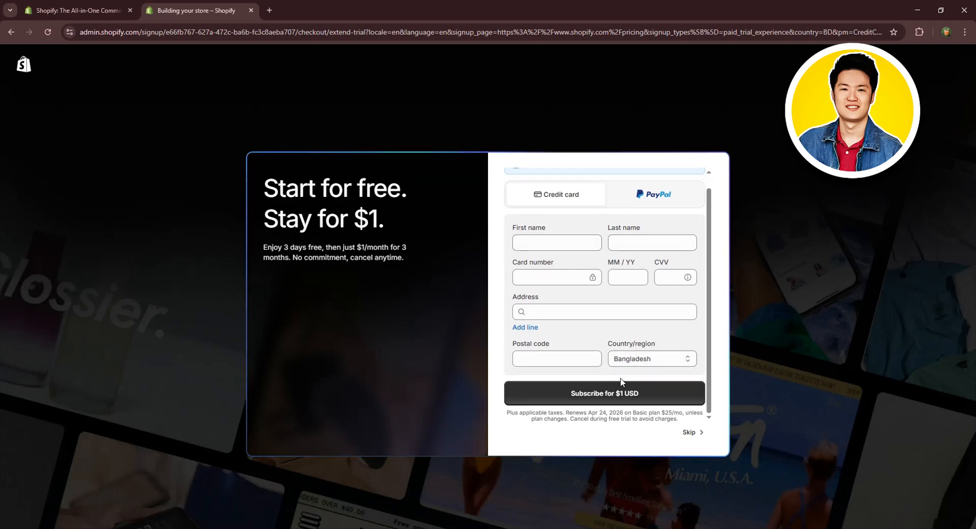
{"action": "left_click", "coordinate": [691, 432]}
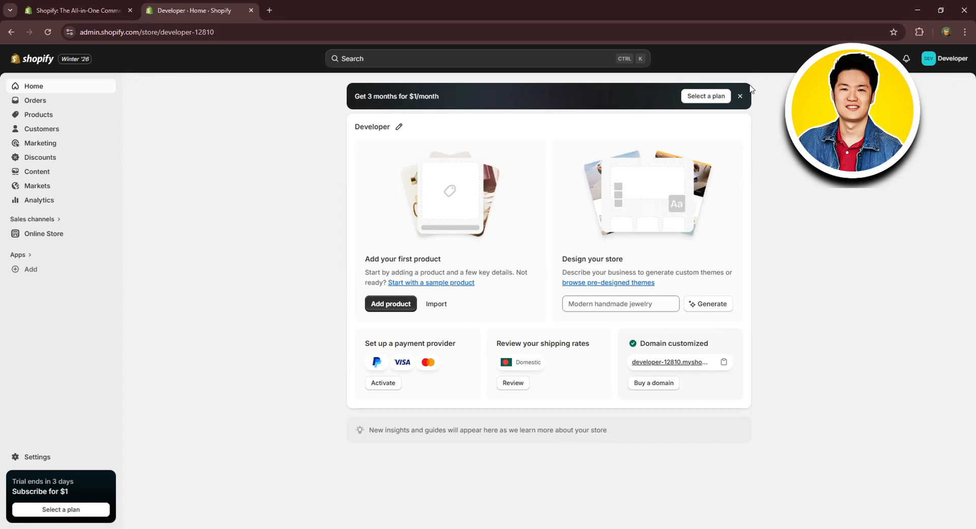
Dismiss the $1/month offer banner and look through the online store's current theme and popular free themes.
{"action": "left_click", "coordinate": [740, 96]}
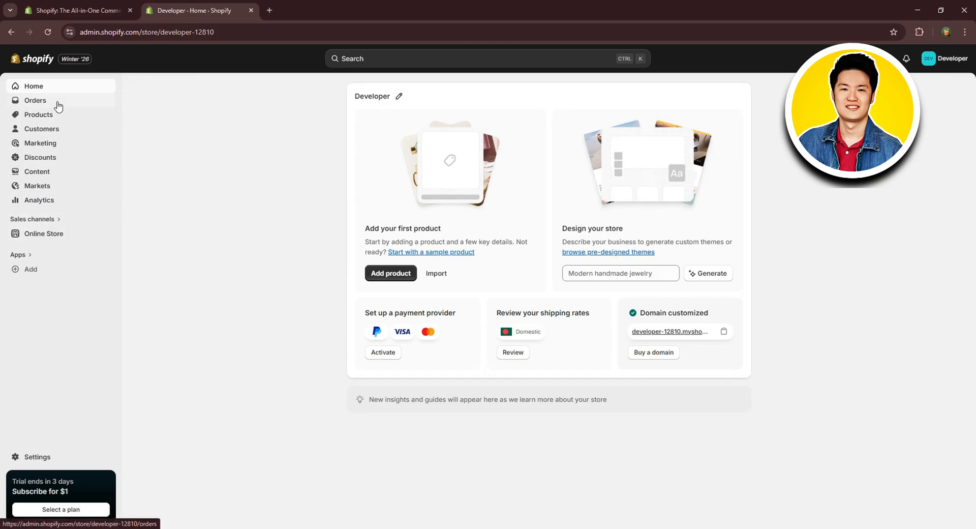
{"action": "left_click", "coordinate": [29, 235]}
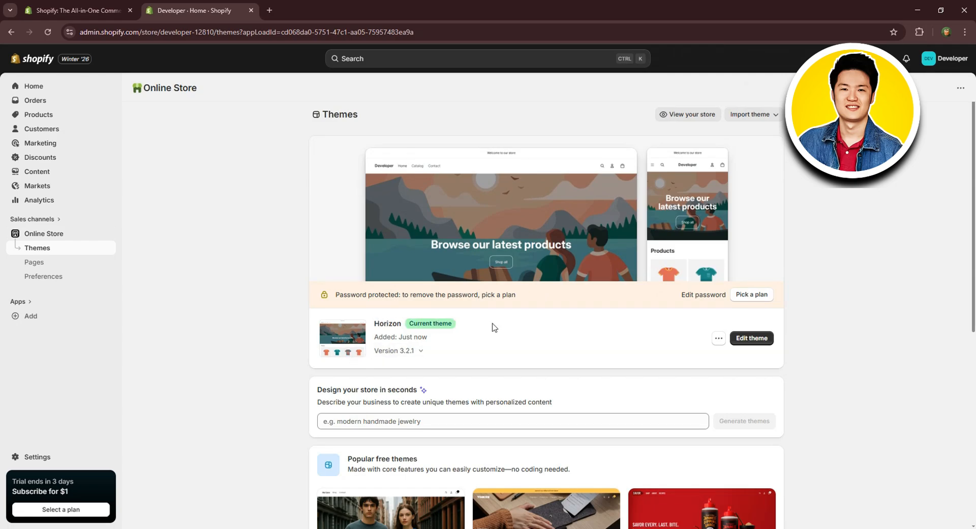
{"action": "scroll", "coordinate": [701, 306], "scroll_direction": "down", "scroll_amount": 4}
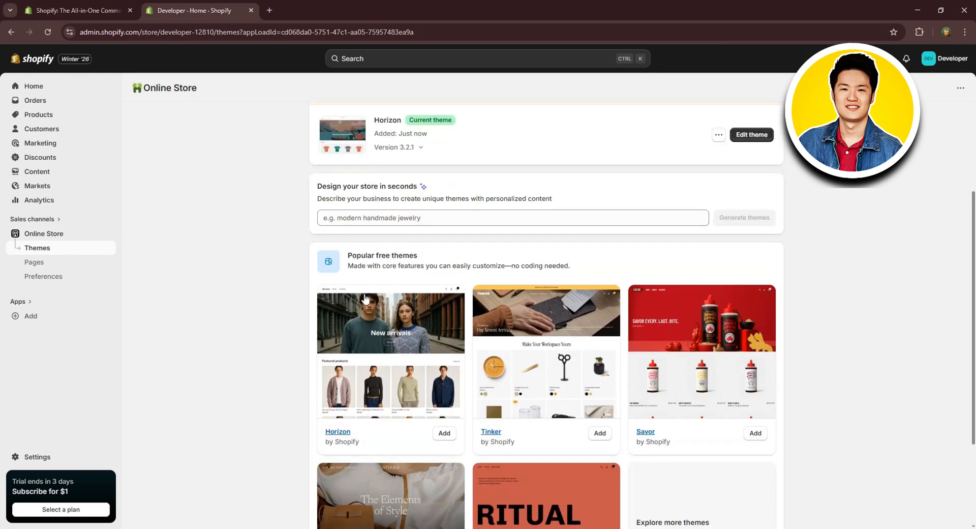
{"action": "scroll", "coordinate": [668, 329], "scroll_direction": "down", "scroll_amount": 3}
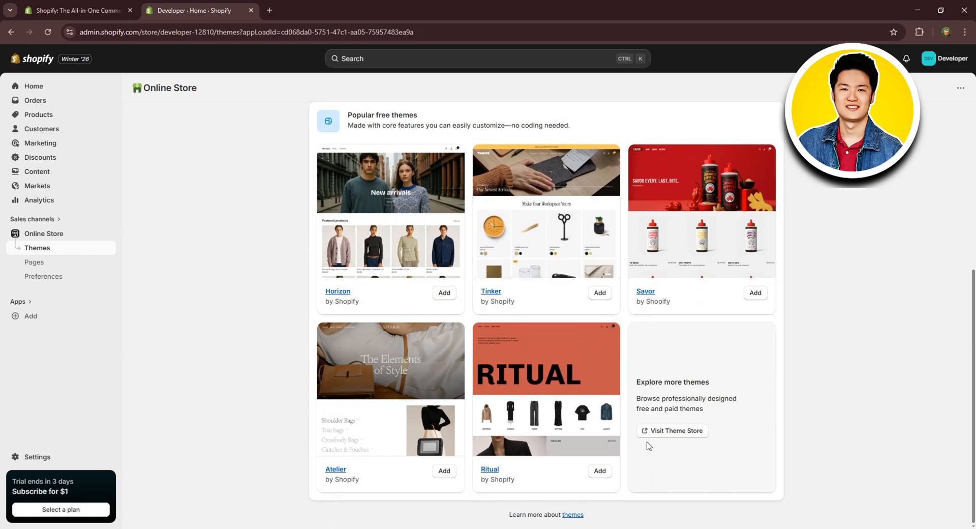
{"action": "scroll", "coordinate": [429, 178], "scroll_direction": "up", "scroll_amount": 7}
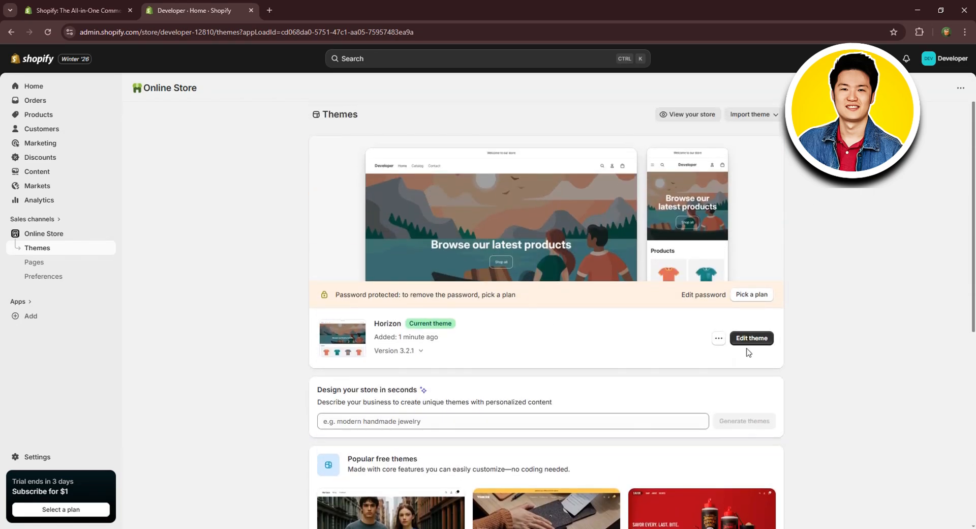
Open the current Horizon theme for editing with the home page as the template.
{"action": "left_click", "coordinate": [762, 336]}
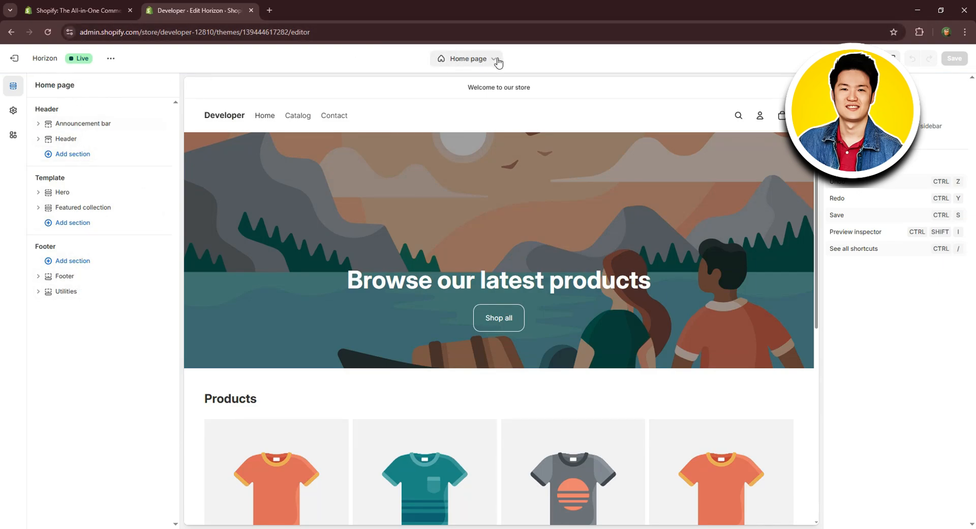
{"action": "left_click", "coordinate": [478, 64]}
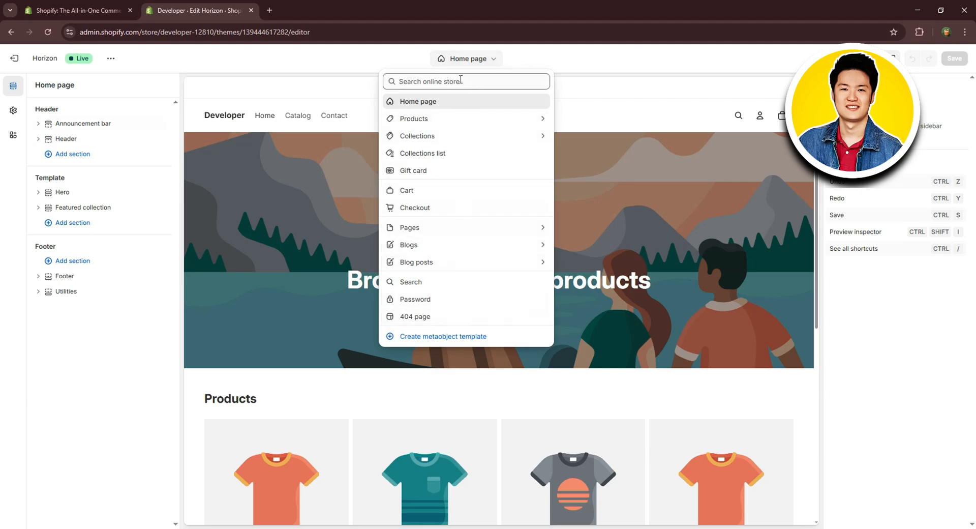
{"action": "left_click", "coordinate": [415, 101]}
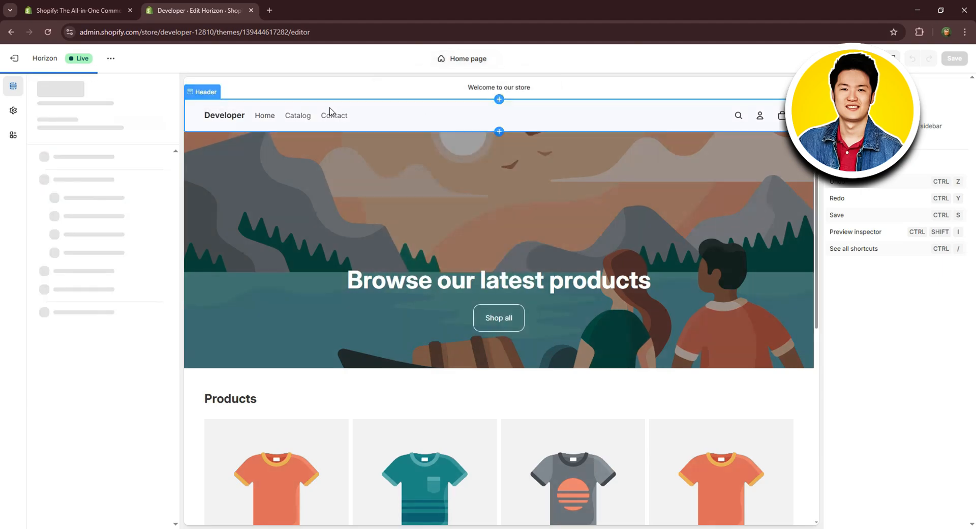
Upload the logo file as the store's default logo, enlarge it in the header and save the theme.
{"action": "left_click", "coordinate": [227, 118]}
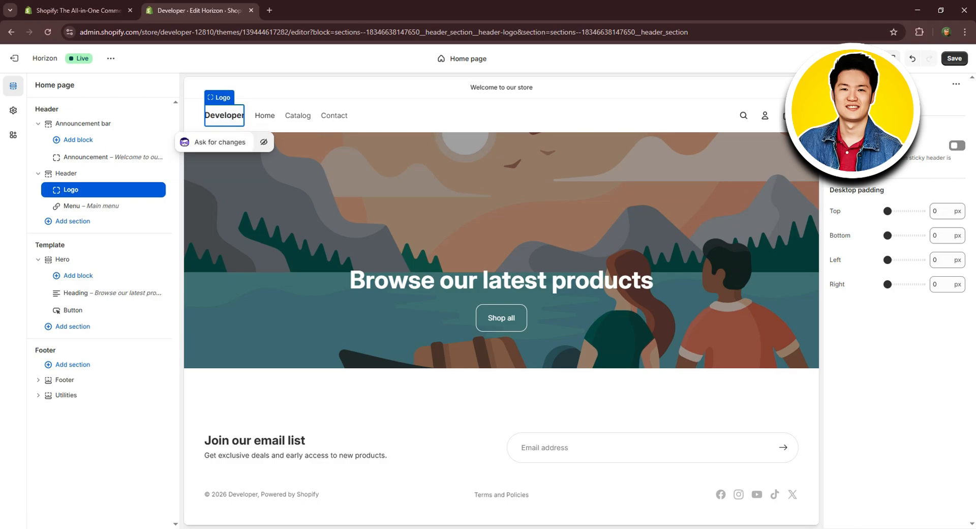
{"action": "left_click", "coordinate": [897, 104]}
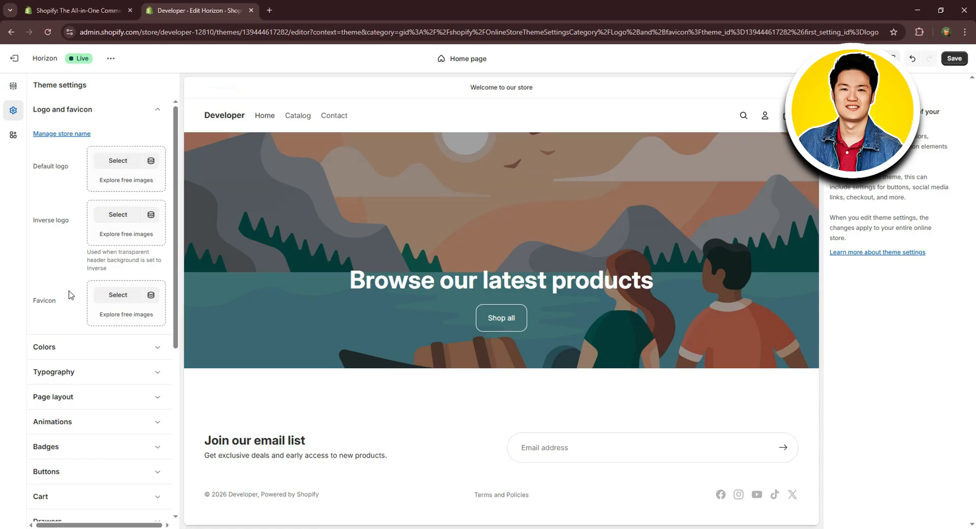
{"action": "left_click", "coordinate": [113, 163]}
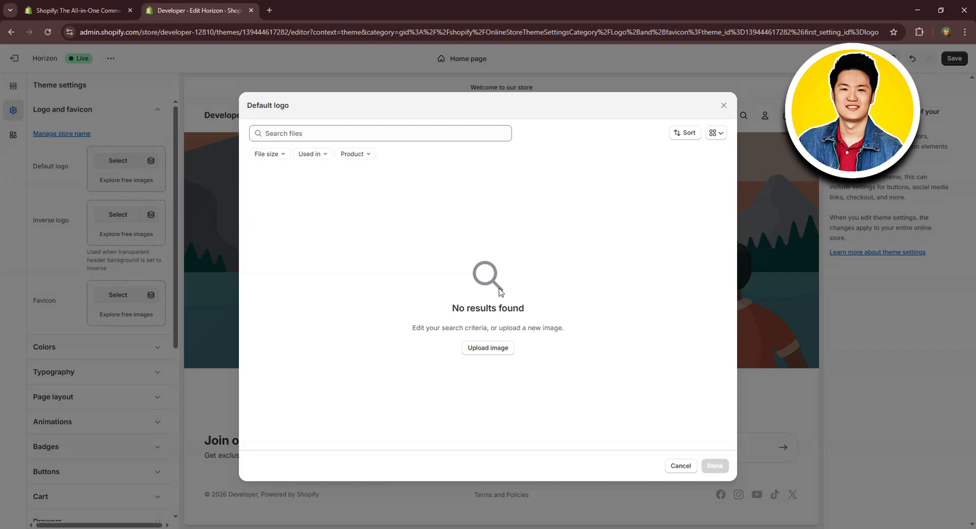
{"action": "left_click", "coordinate": [513, 354]}
{"action": "left_click", "coordinate": [234, 102]}
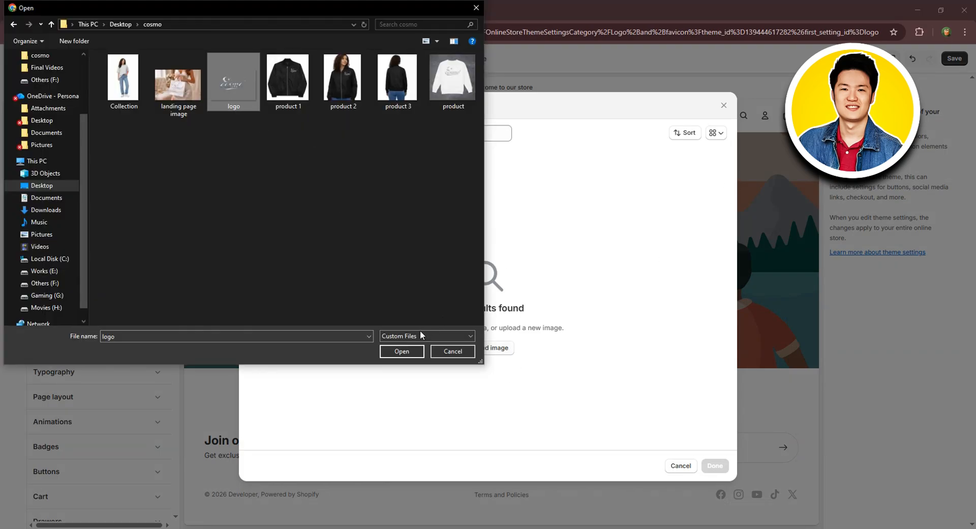
{"action": "left_click", "coordinate": [402, 351]}
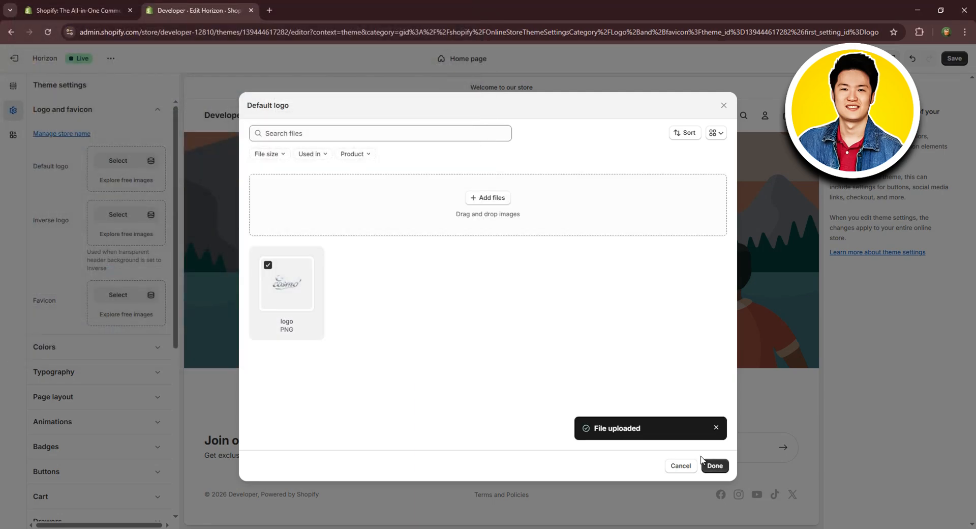
{"action": "left_click", "coordinate": [714, 465]}
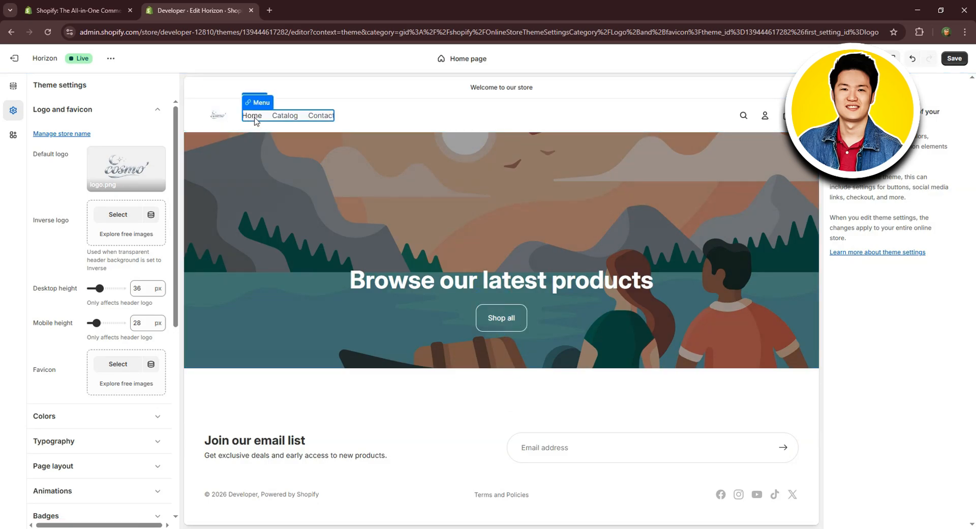
{"action": "scroll", "coordinate": [104, 213], "scroll_direction": "down", "scroll_amount": 1}
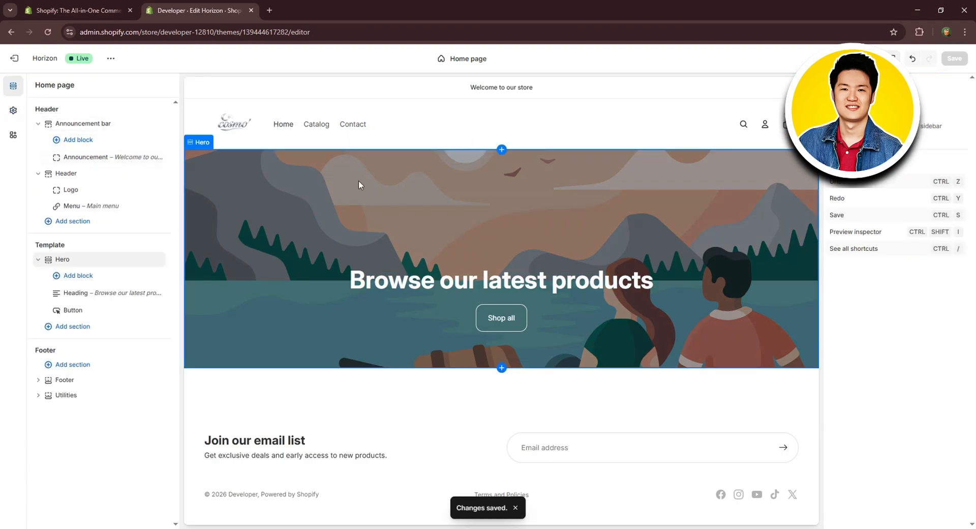
Upload the landing page image and use it as the hero section's first media image.
{"action": "left_click", "coordinate": [359, 182]}
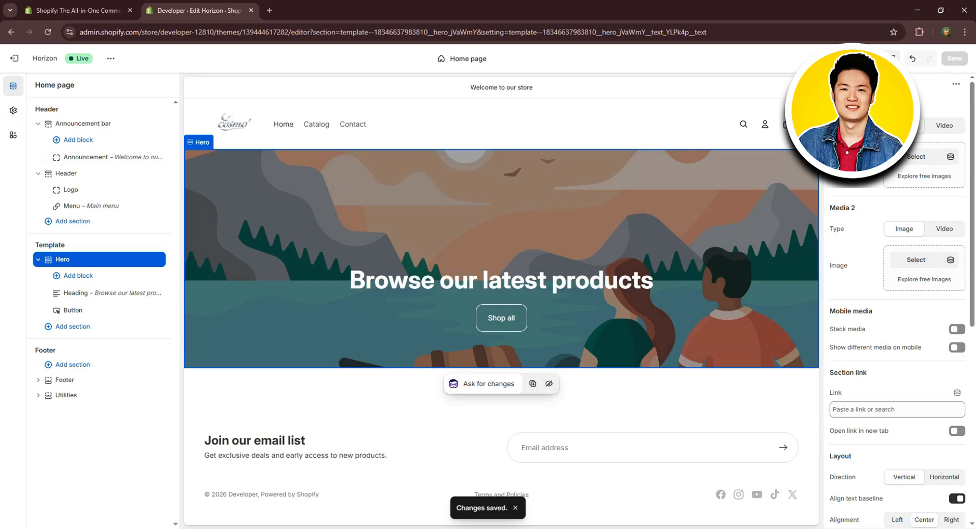
{"action": "left_click", "coordinate": [919, 167]}
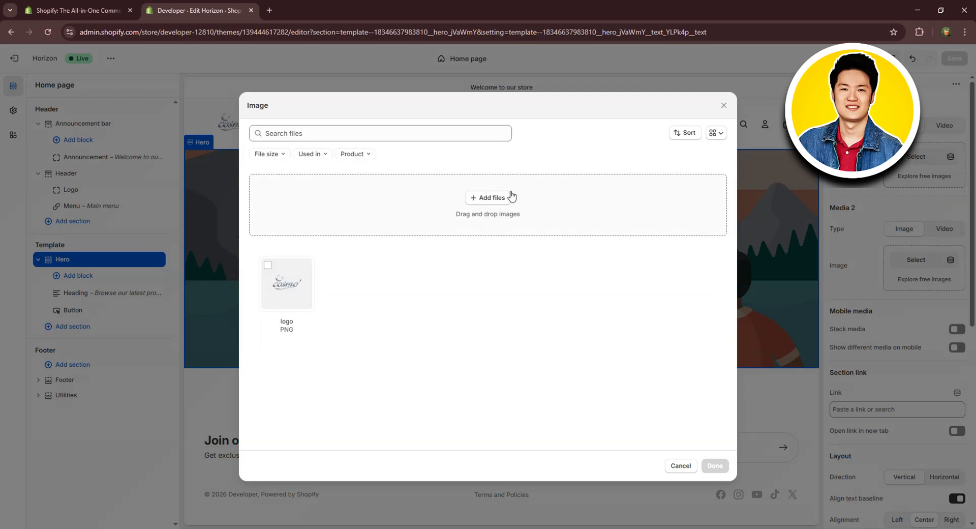
{"action": "left_click", "coordinate": [493, 199]}
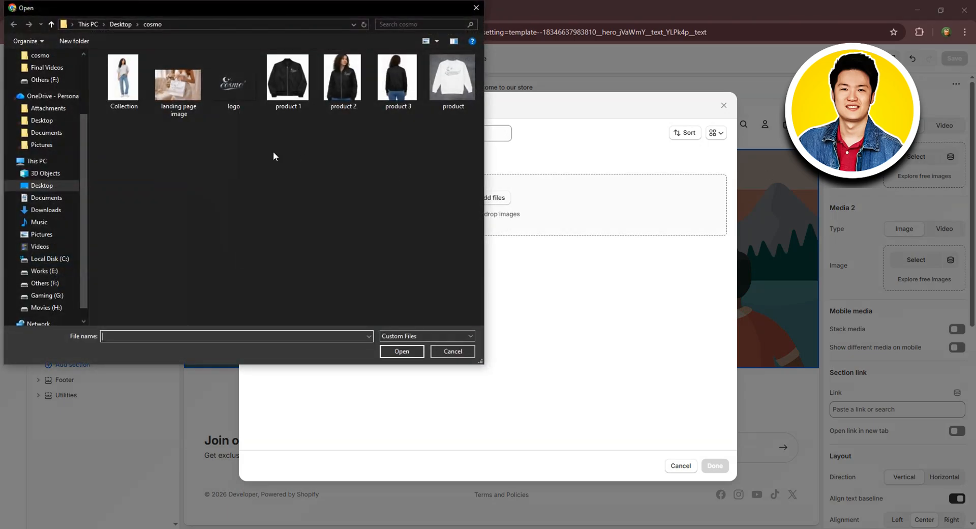
{"action": "left_click", "coordinate": [177, 111]}
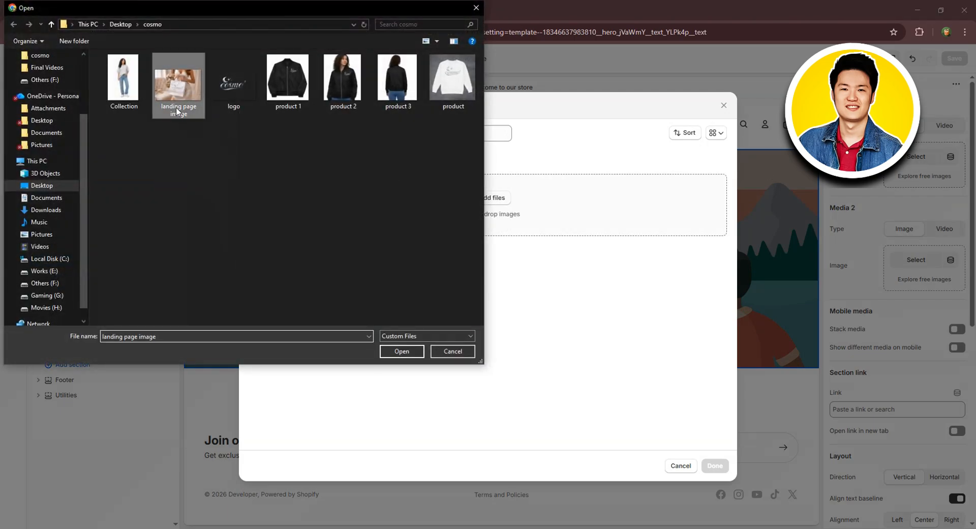
{"action": "left_click", "coordinate": [402, 351]}
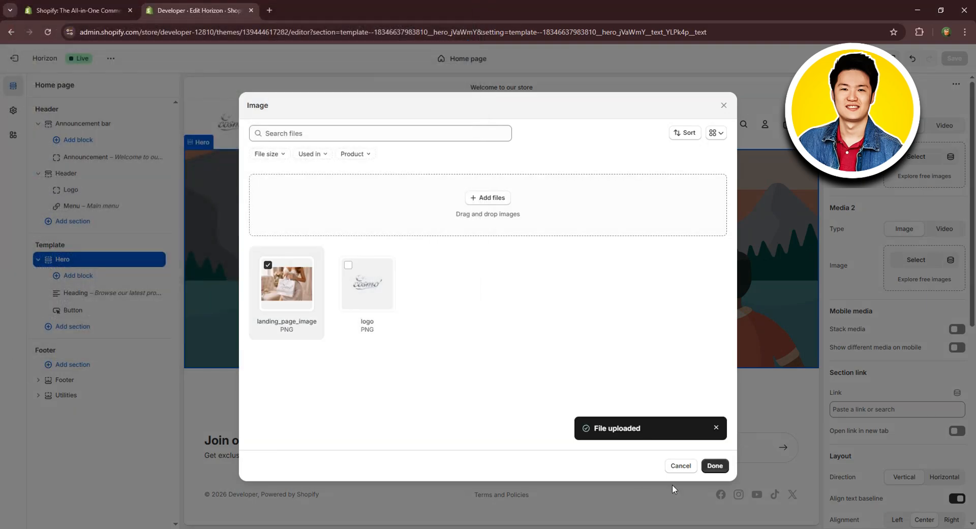
{"action": "left_click", "coordinate": [715, 465]}
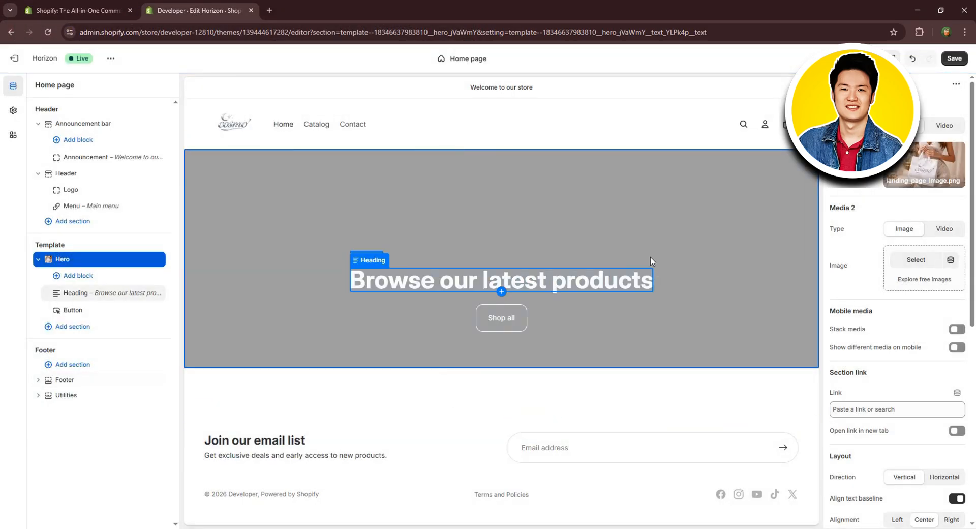
Remove the "Browse our latest products" heading from the hero section.
{"action": "left_click", "coordinate": [617, 285]}
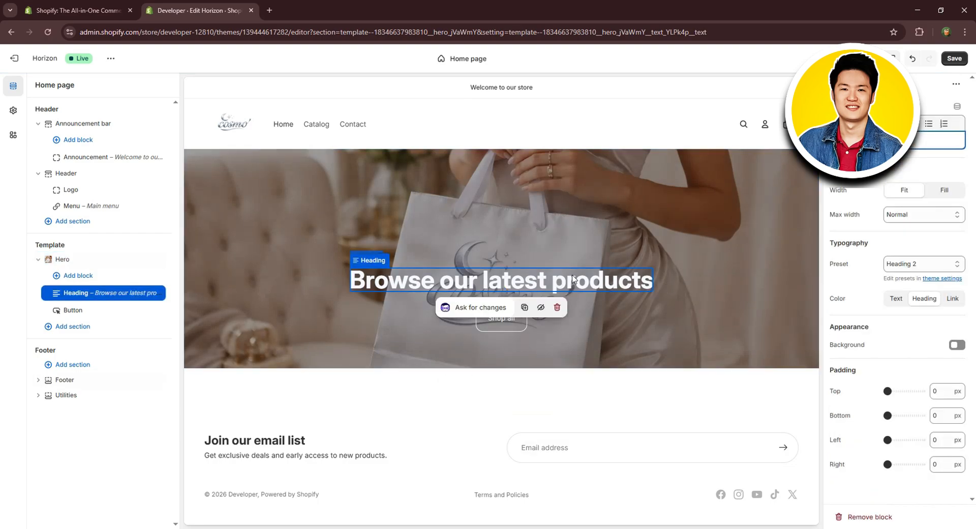
{"action": "left_click", "coordinate": [557, 308]}
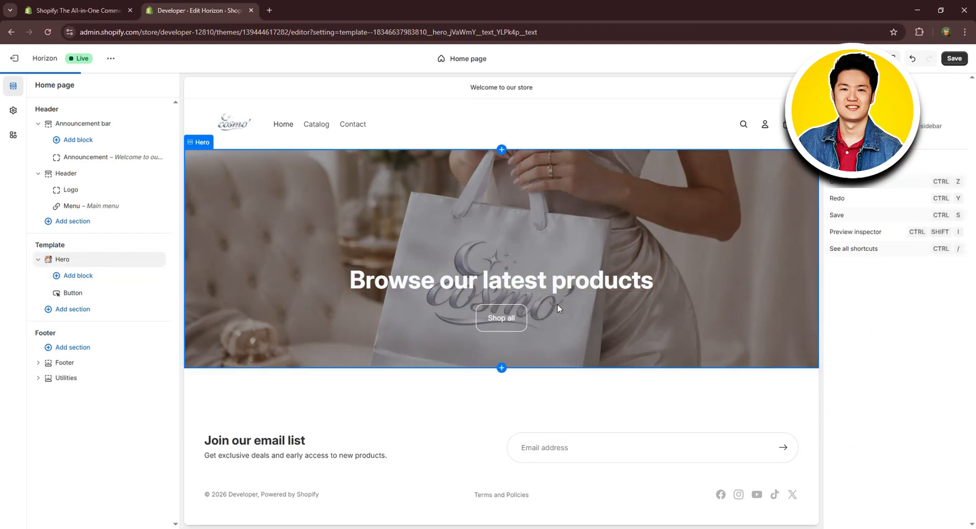
Examine the label, link and style options of the hero's "Shop all" button.
{"action": "left_click", "coordinate": [491, 329]}
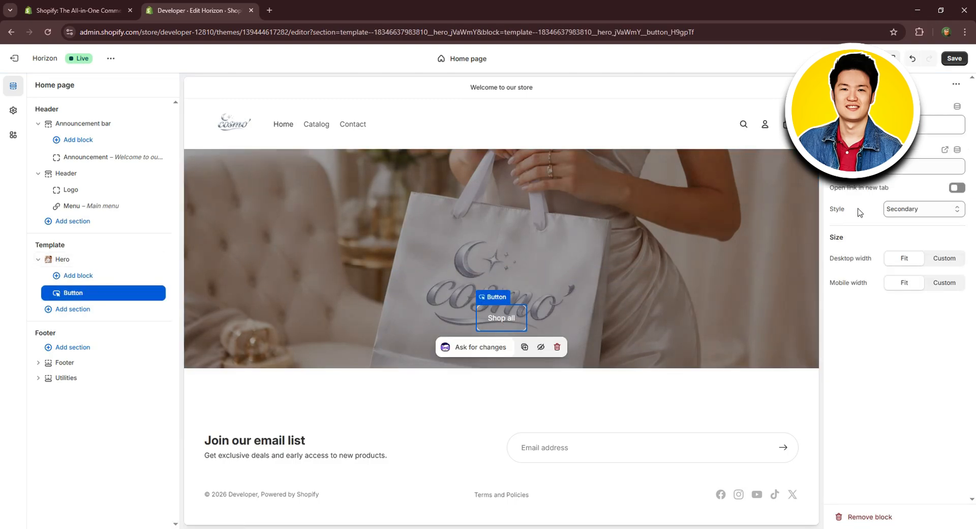
{"action": "left_click", "coordinate": [922, 209]}
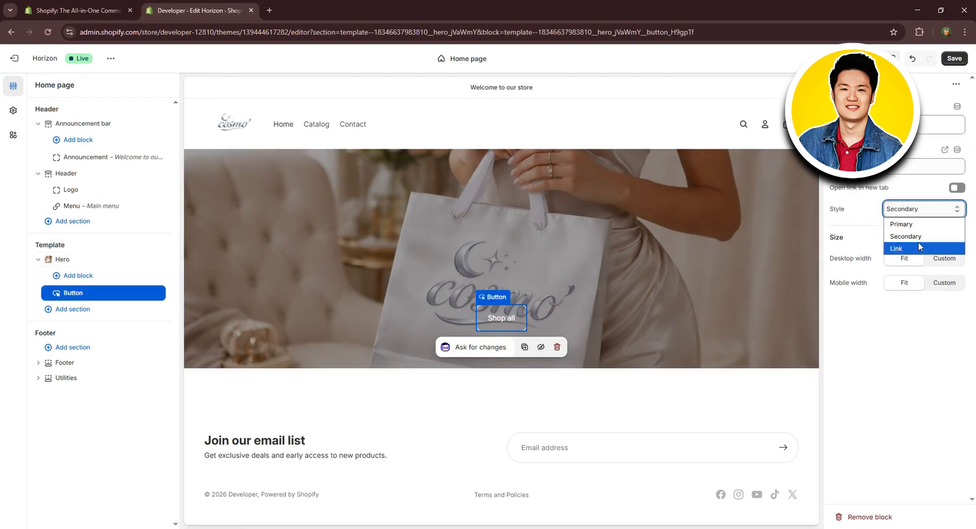
{"action": "left_click", "coordinate": [876, 125]}
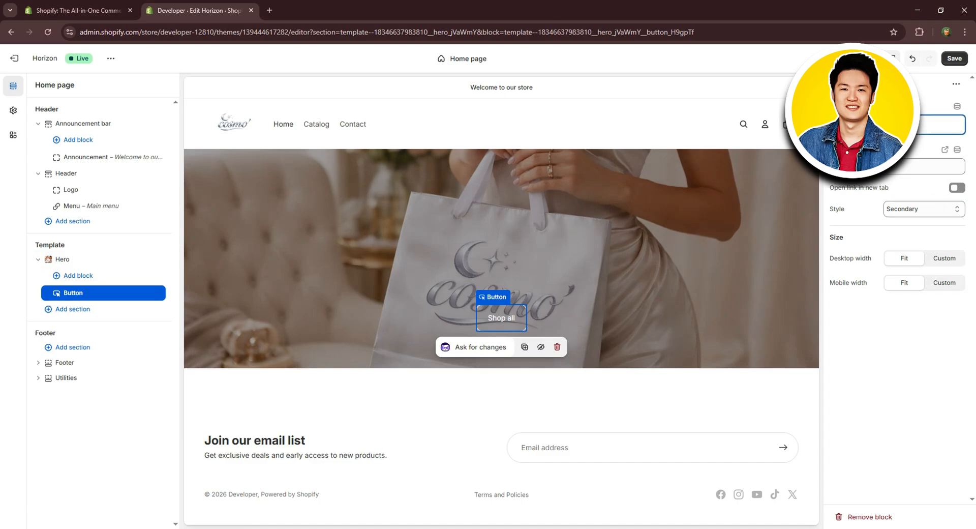
{"action": "left_click", "coordinate": [894, 168]}
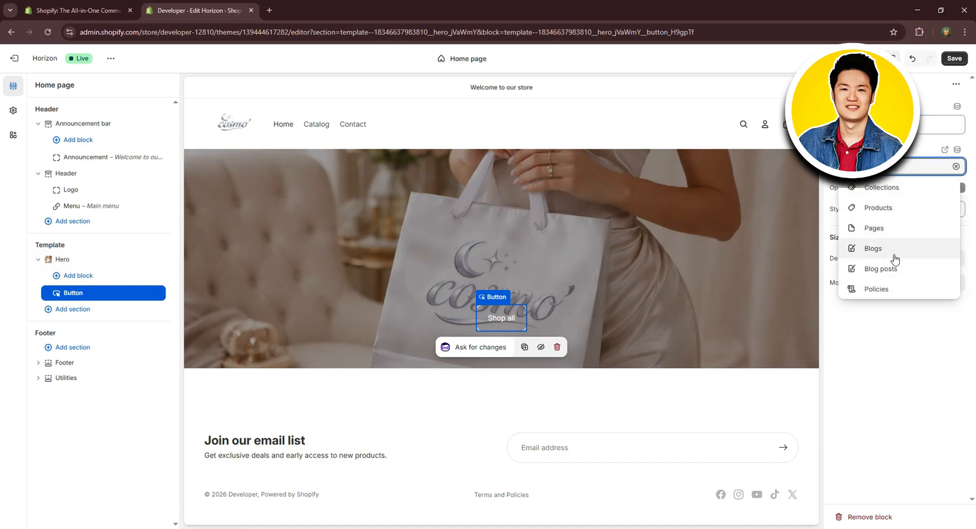
Save the theme and add a "Collection list: Carousel" section below the hero.
{"action": "left_click", "coordinate": [954, 59]}
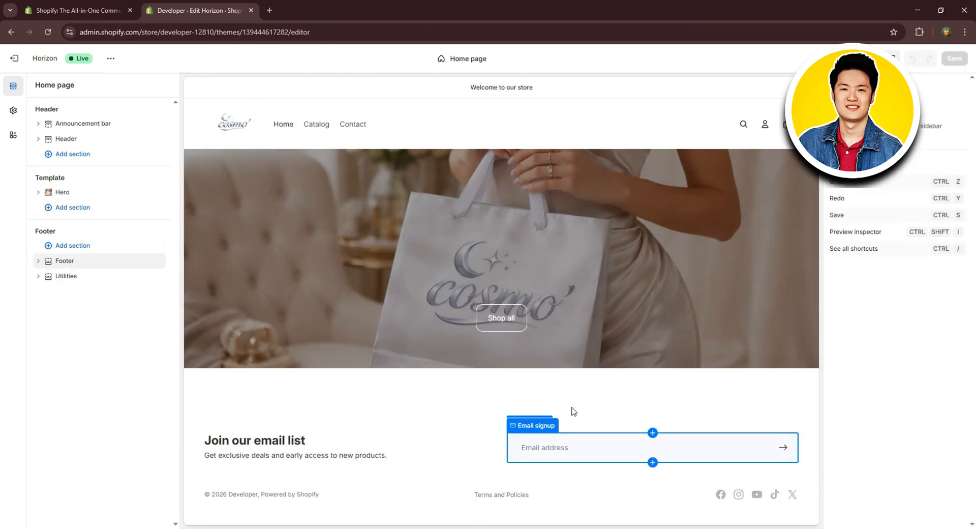
{"action": "left_click", "coordinate": [73, 212]}
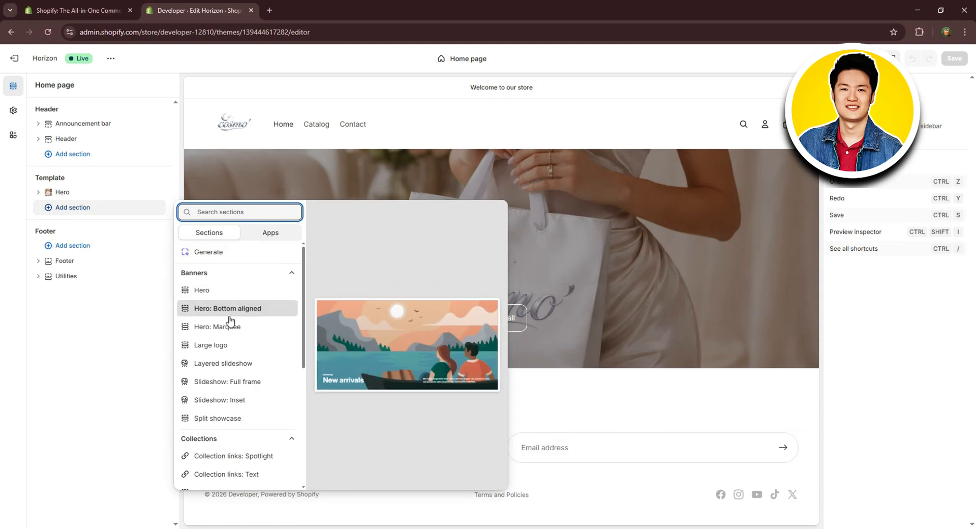
{"action": "scroll", "coordinate": [239, 305], "scroll_direction": "down", "scroll_amount": 4}
{"action": "key", "text": "Escape"}
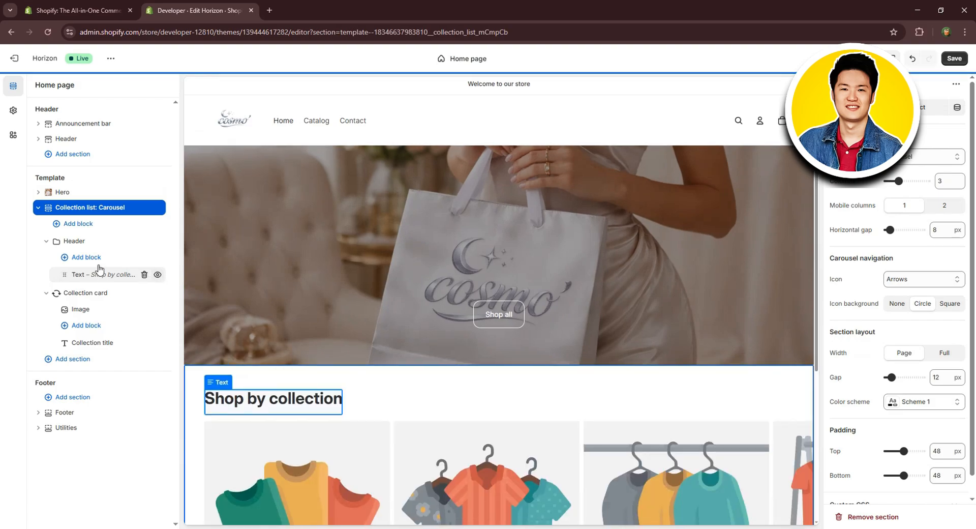
Examine the collection carousel in the page preview and the settings of its "Shop by collection" text block.
{"action": "scroll", "coordinate": [383, 240], "scroll_direction": "up", "scroll_amount": 1}
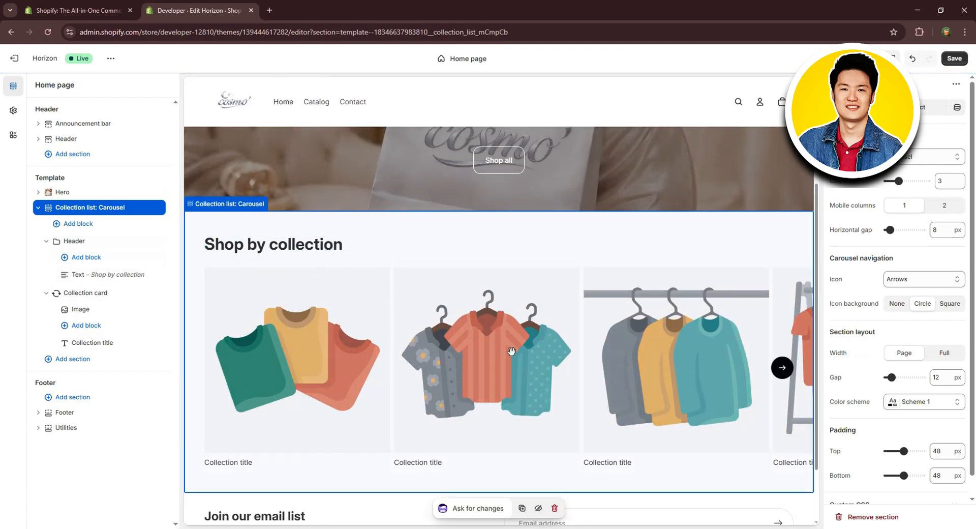
{"action": "scroll", "coordinate": [508, 350], "scroll_direction": "down", "scroll_amount": 1}
{"action": "scroll", "coordinate": [512, 255], "scroll_direction": "up", "scroll_amount": 3}
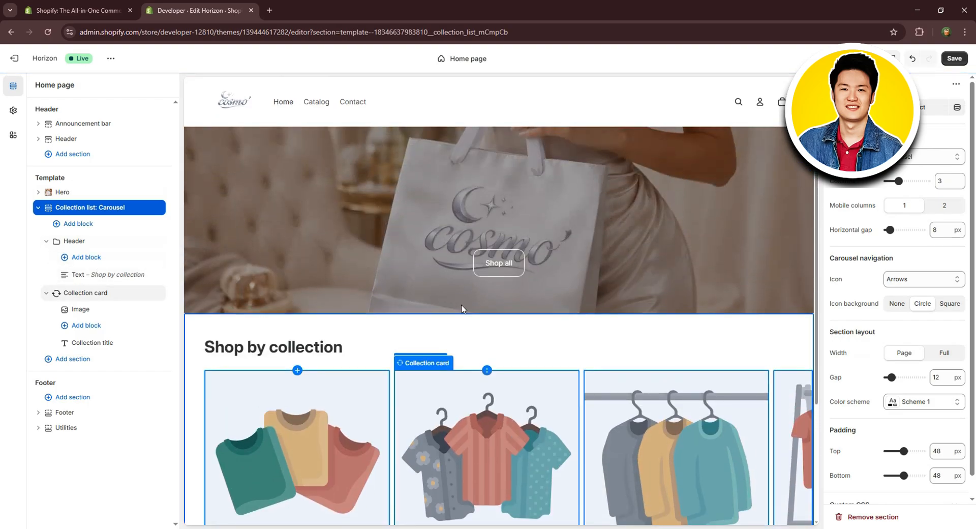
{"action": "scroll", "coordinate": [461, 291], "scroll_direction": "up", "scroll_amount": 1}
{"action": "scroll", "coordinate": [488, 363], "scroll_direction": "down", "scroll_amount": 5}
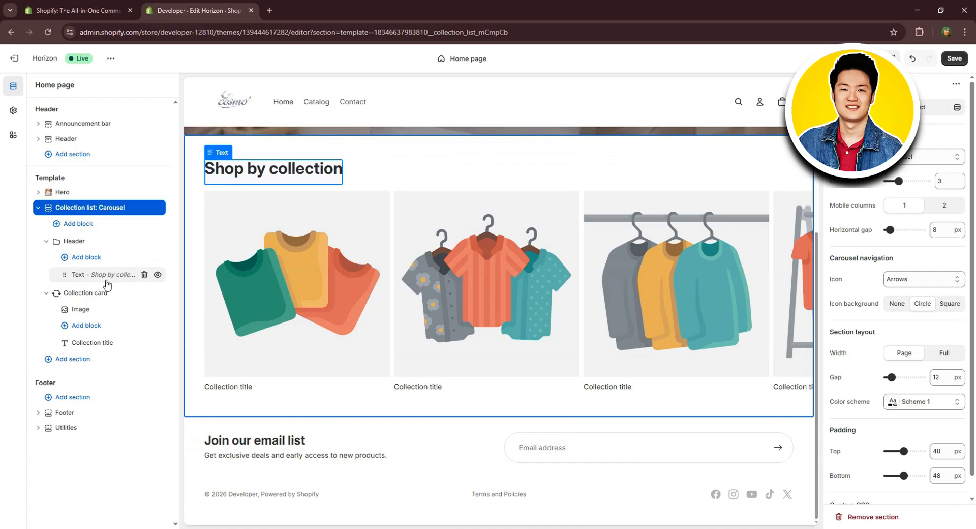
{"action": "left_click", "coordinate": [109, 277]}
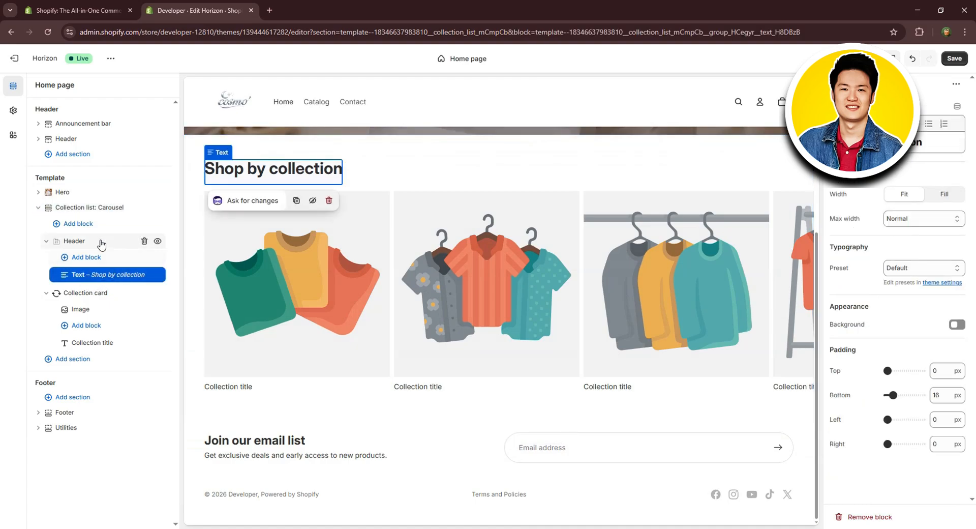
{"action": "left_click", "coordinate": [45, 242]}
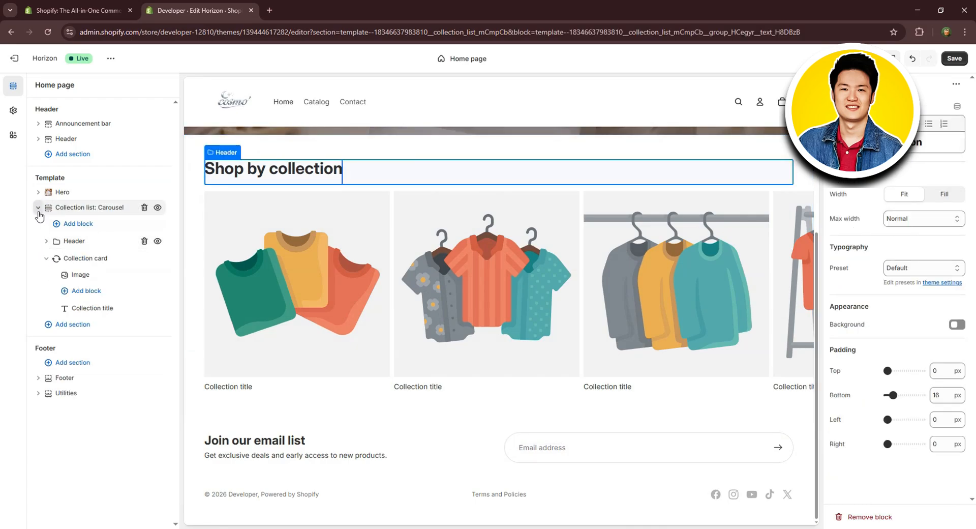
{"action": "left_click", "coordinate": [38, 207]}
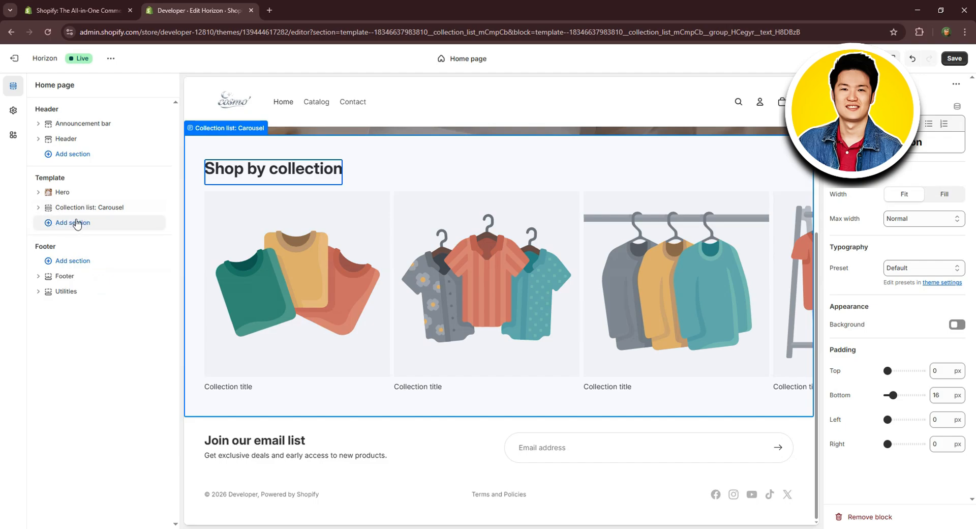
Add an "Image with text" section to the template and move it above the collection carousel.
{"action": "left_click", "coordinate": [76, 222]}
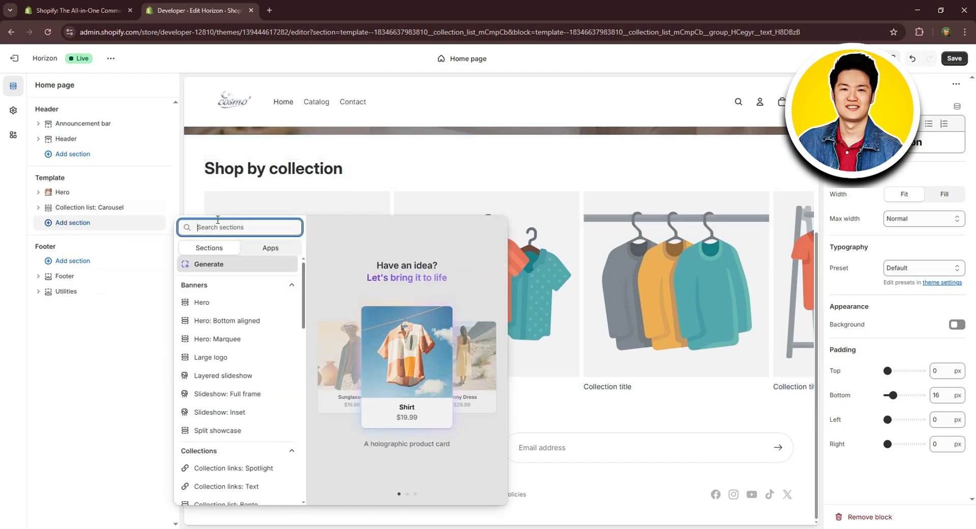
{"action": "type", "text": "ima"}
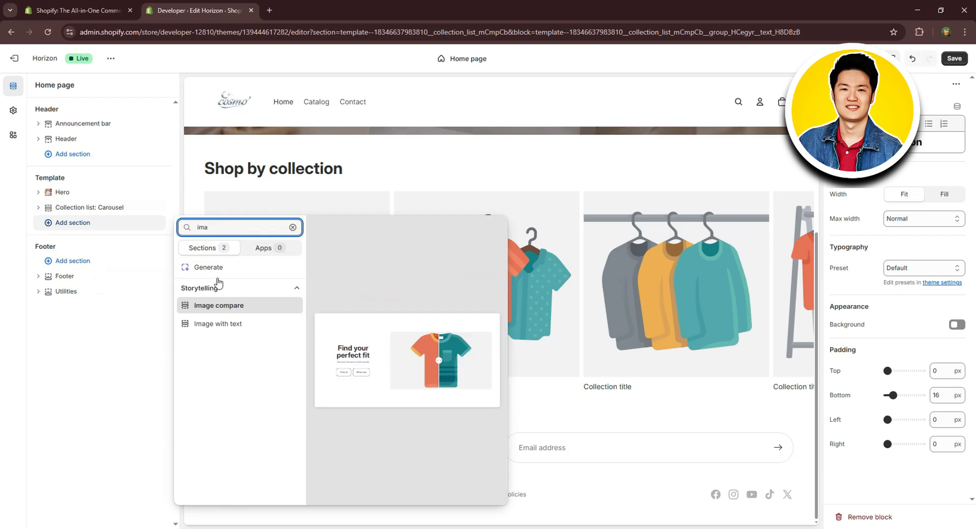
{"action": "left_click", "coordinate": [217, 325]}
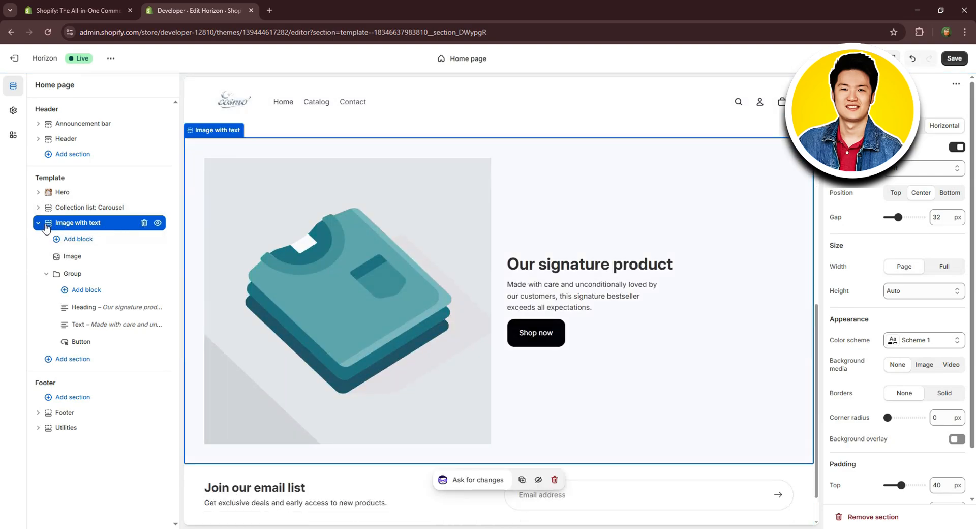
{"action": "left_click_drag", "start_coordinate": [48, 227], "coordinate": [43, 204]}
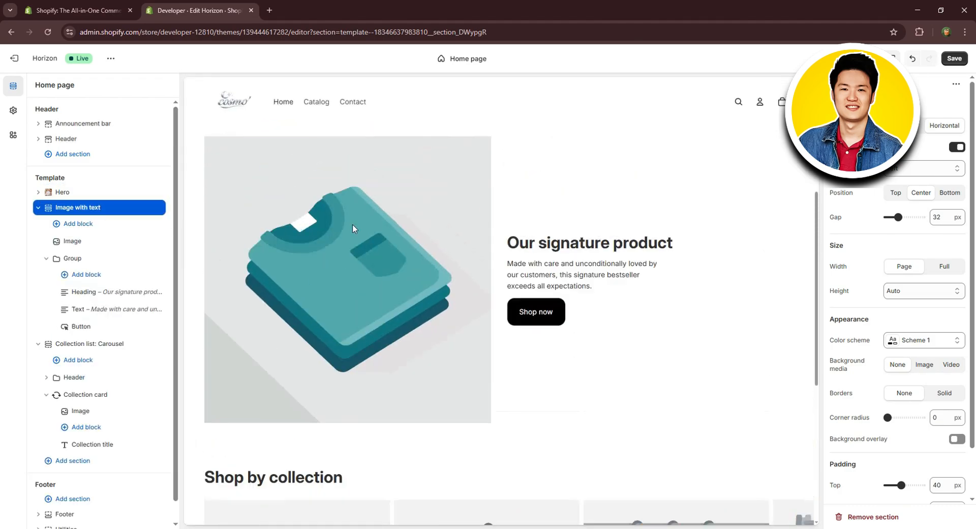
Upload the "product" image file from the cosmo folder and use it as the image of the "Image with text" section.
{"action": "left_click", "coordinate": [307, 320]}
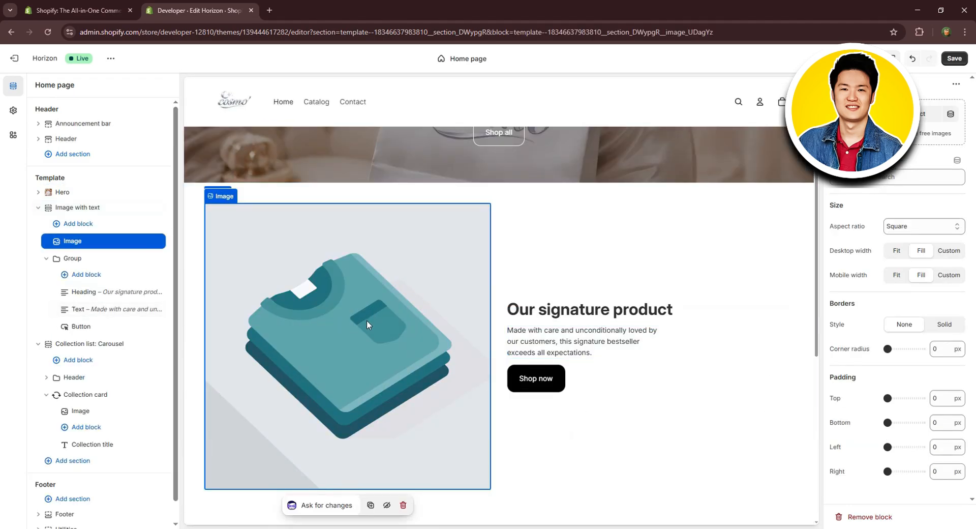
{"action": "left_click", "coordinate": [921, 116]}
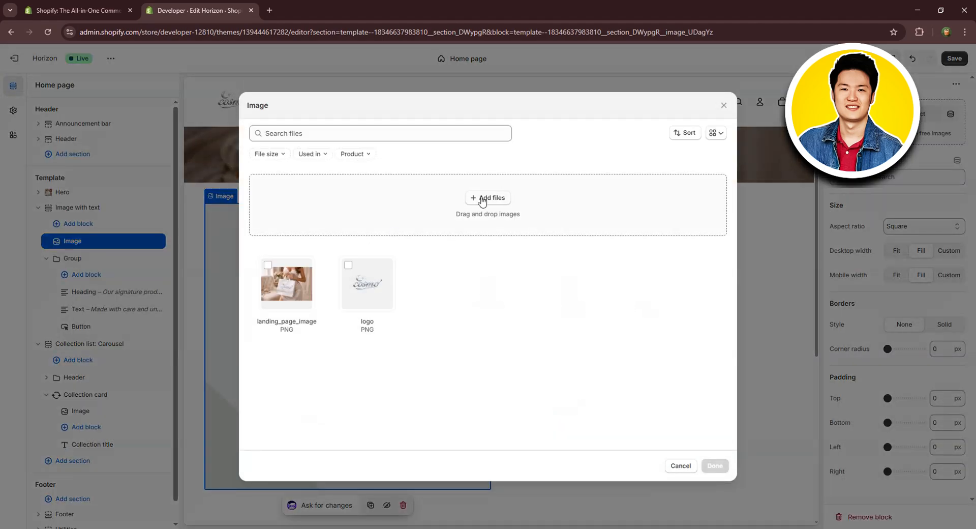
{"action": "left_click", "coordinate": [499, 201]}
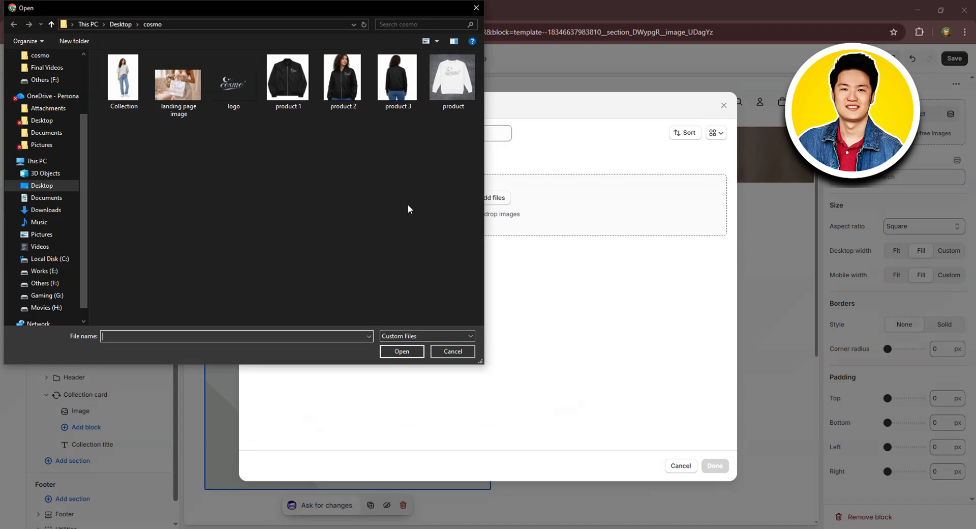
{"action": "left_click", "coordinate": [452, 84]}
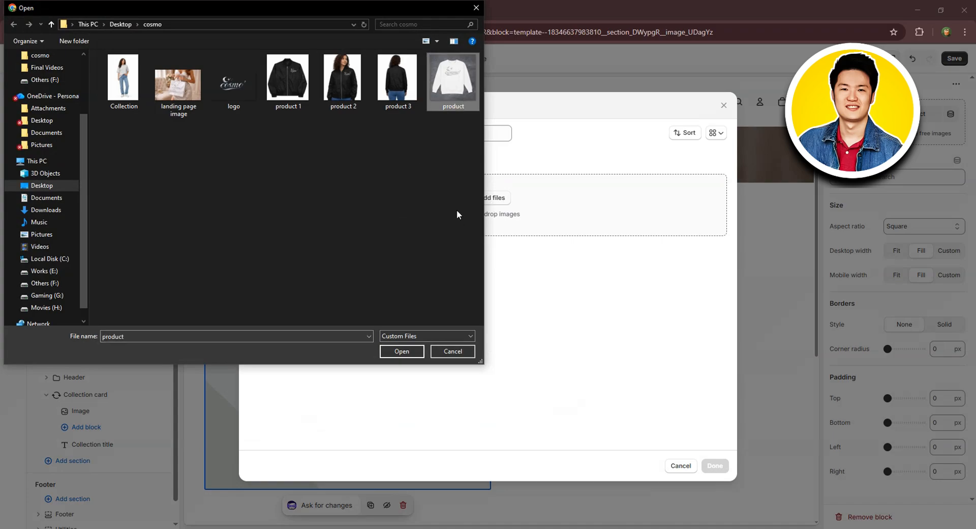
{"action": "left_click", "coordinate": [401, 351]}
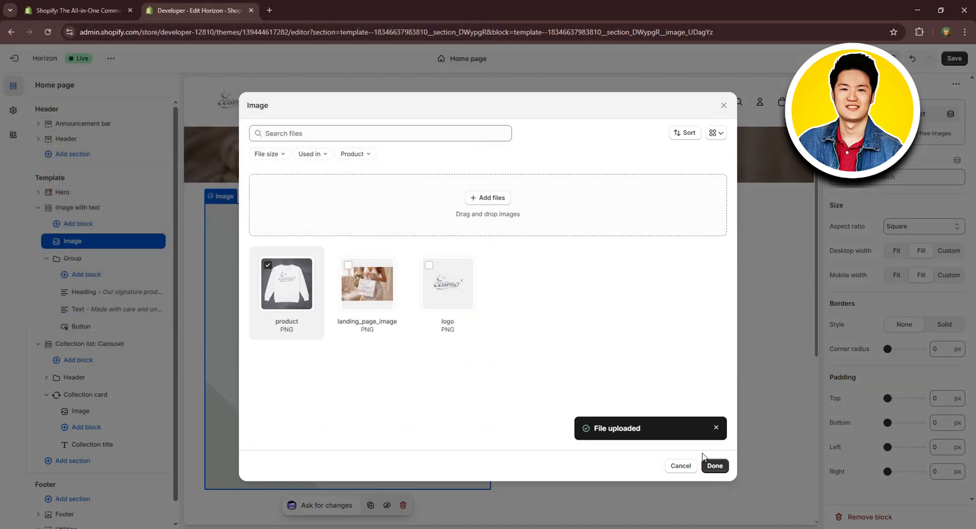
{"action": "left_click", "coordinate": [714, 464]}
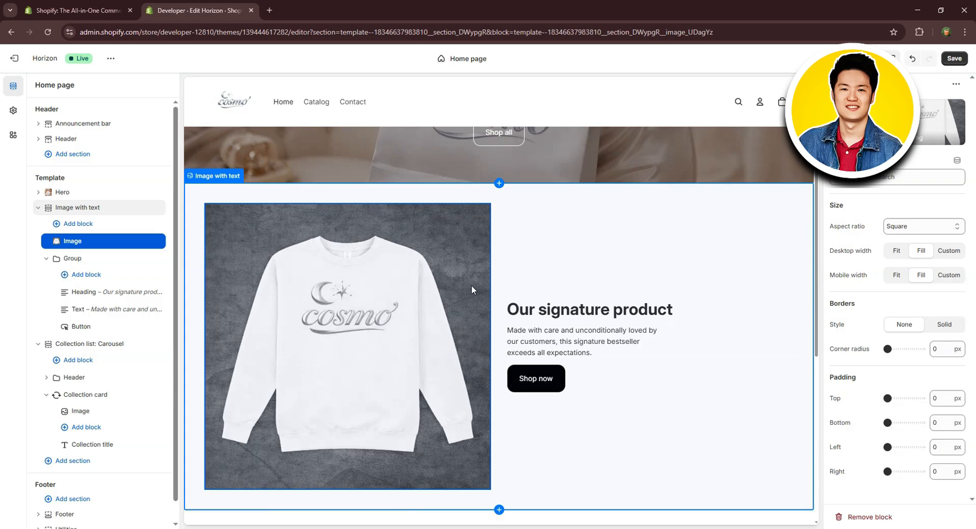
Examine the AI edit prompt, typography presets, max width choices and text format options of the "Our signature product" heading.
{"action": "left_click", "coordinate": [530, 313]}
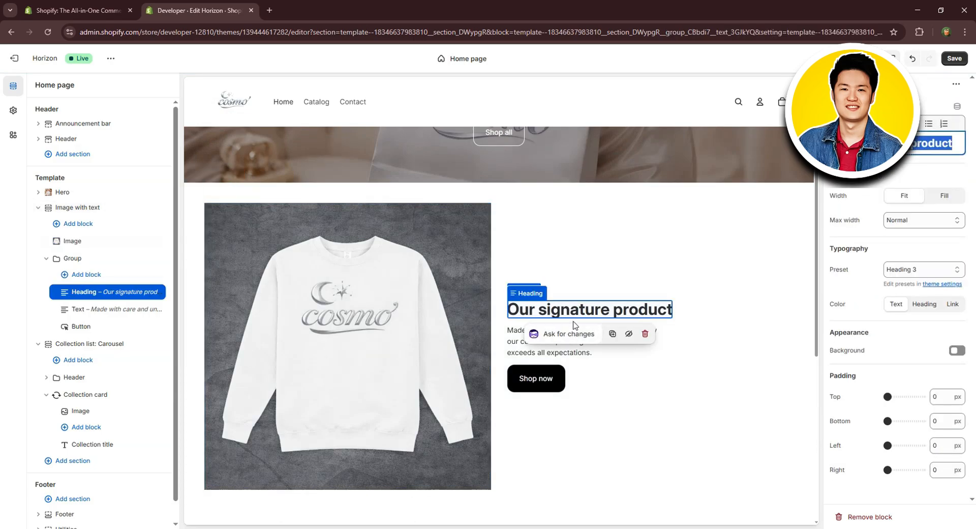
{"action": "left_click", "coordinate": [573, 334]}
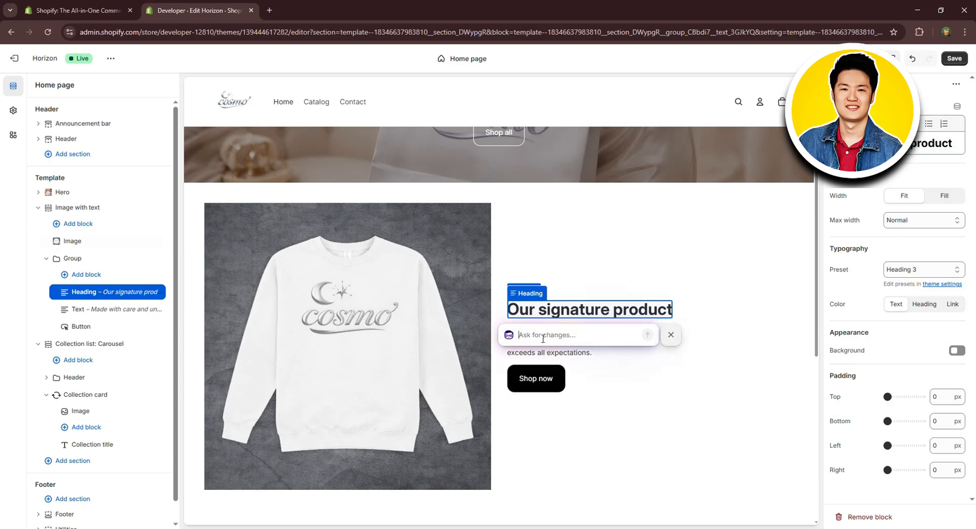
{"action": "left_click", "coordinate": [654, 282]}
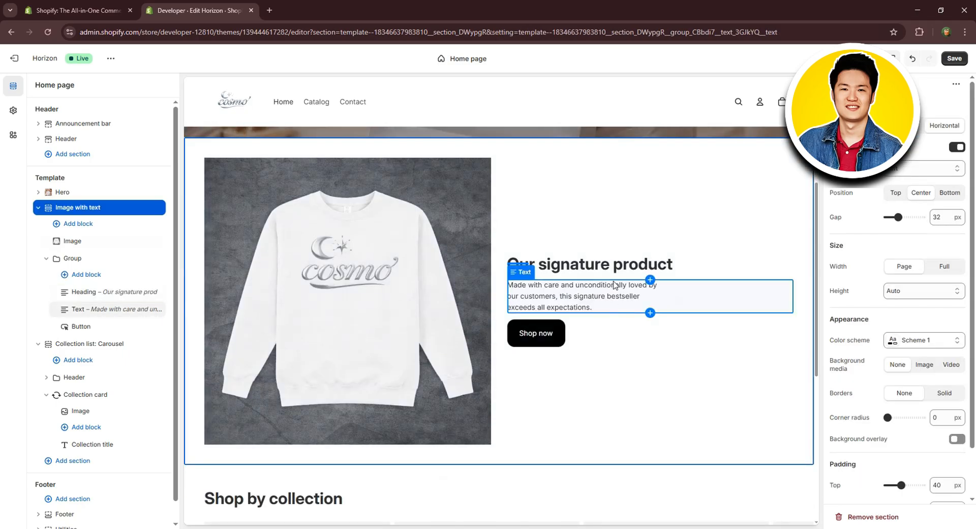
{"action": "left_click", "coordinate": [618, 272]}
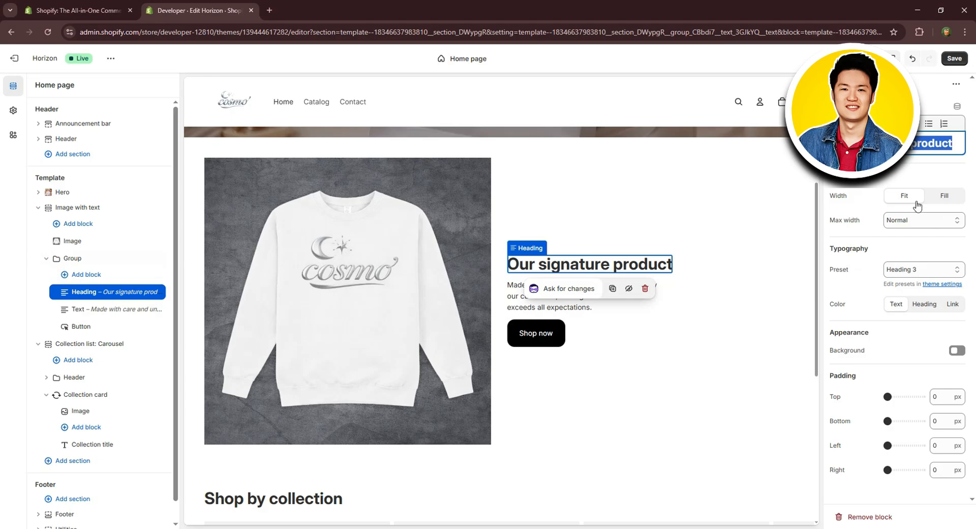
{"action": "left_click", "coordinate": [925, 269]}
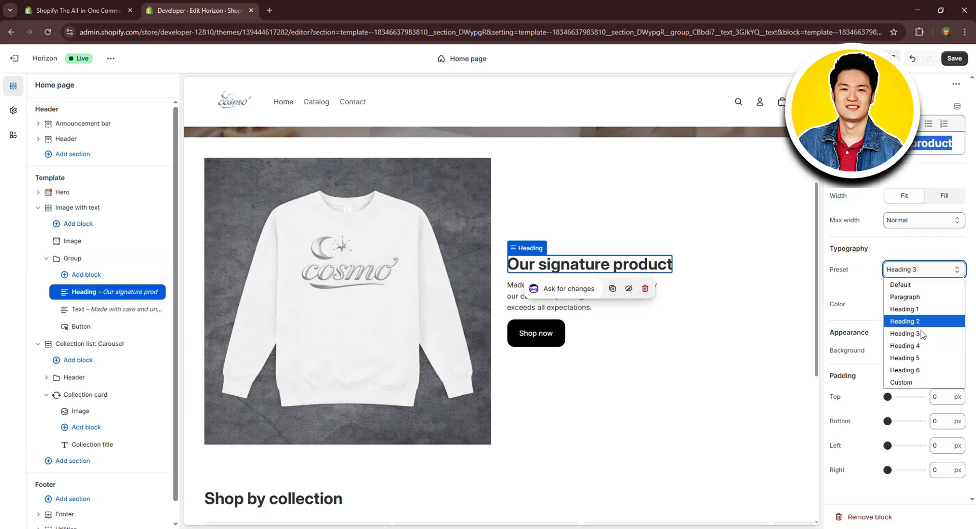
{"action": "left_click", "coordinate": [870, 298]}
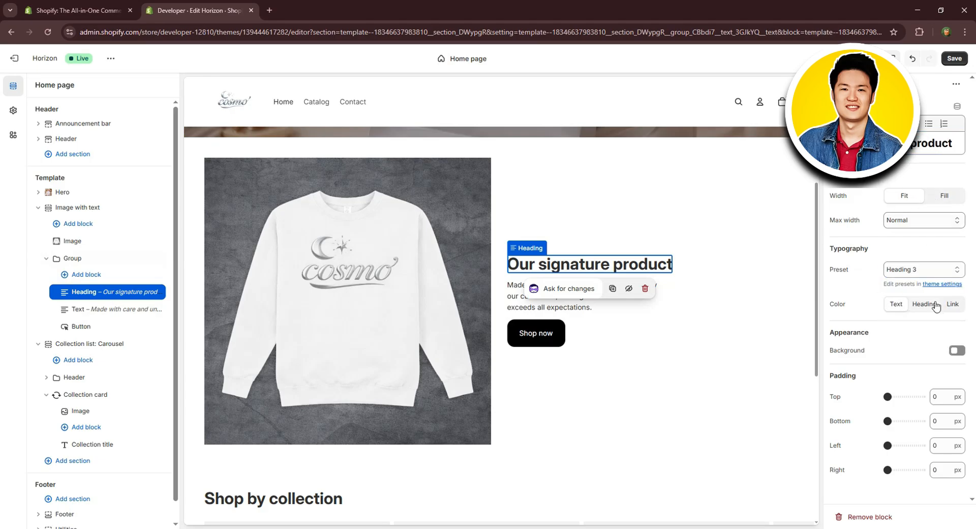
{"action": "left_click", "coordinate": [939, 219]}
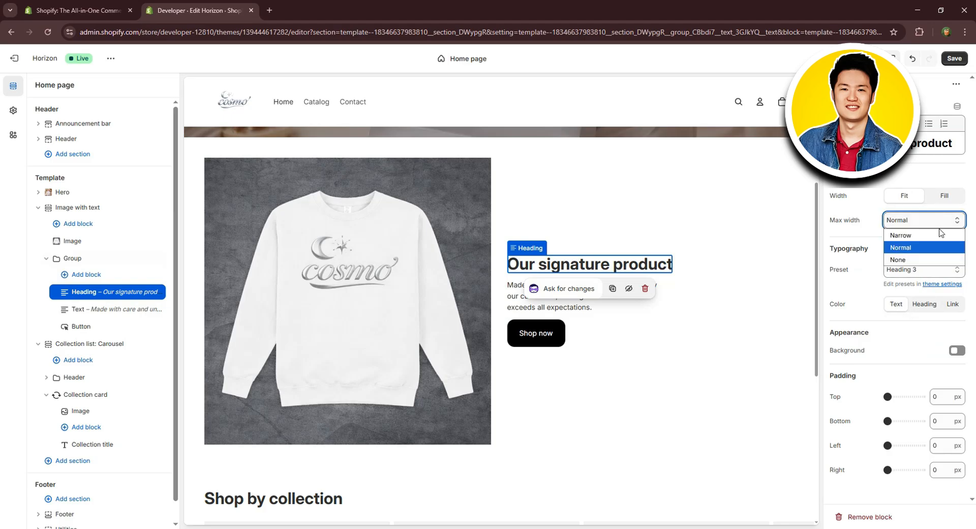
{"action": "left_click", "coordinate": [944, 216]}
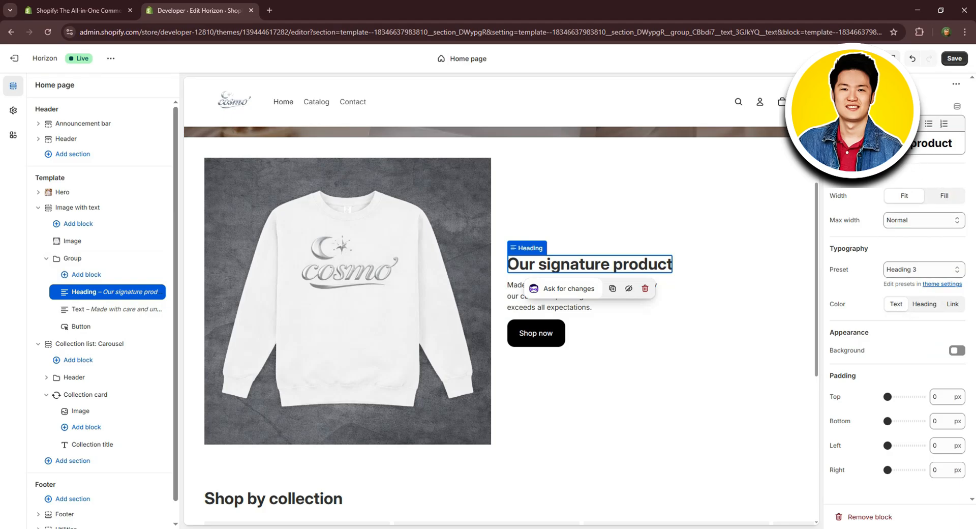
{"action": "left_click", "coordinate": [860, 124]}
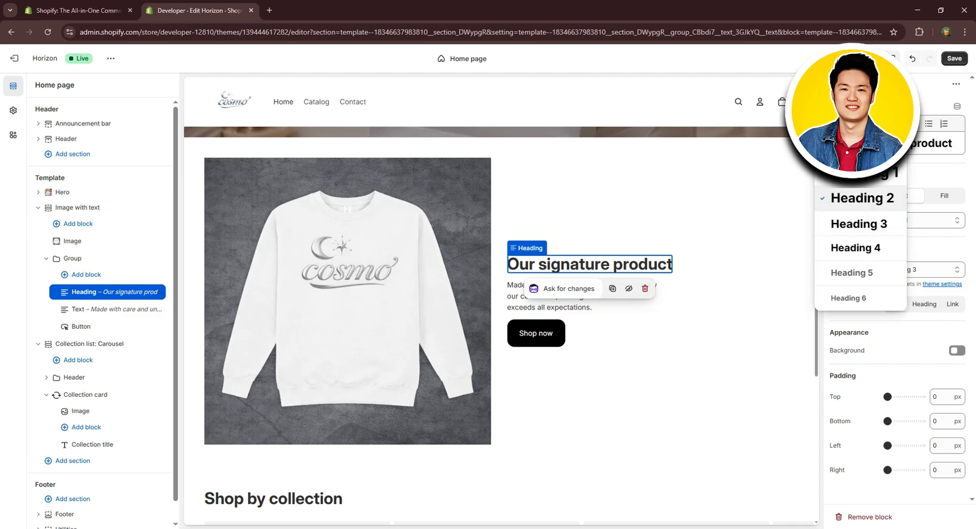
{"action": "left_click", "coordinate": [860, 124]}
Generate AI rephrasings of the section's description text from the prompt "our best seller white long sleeve" in the Expert tone.
{"action": "left_click", "coordinate": [564, 291]}
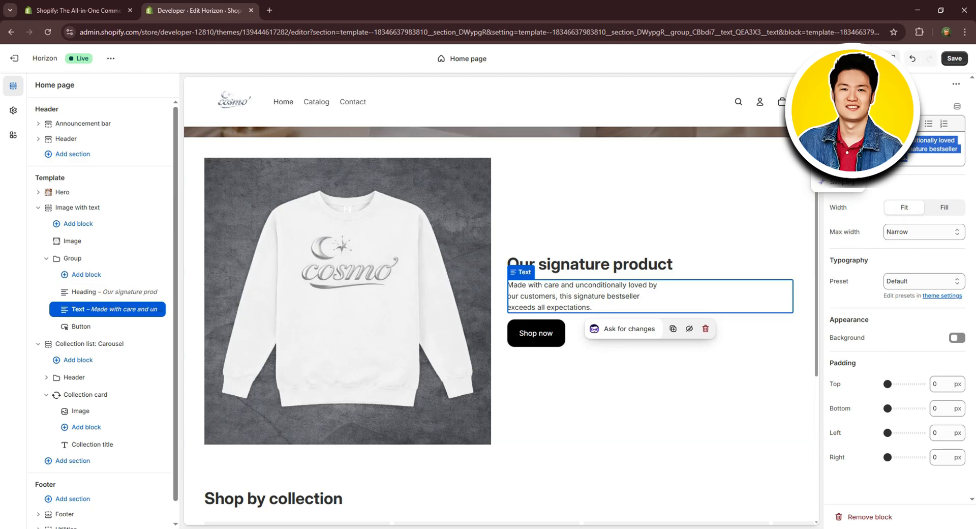
{"action": "left_click", "coordinate": [836, 182]}
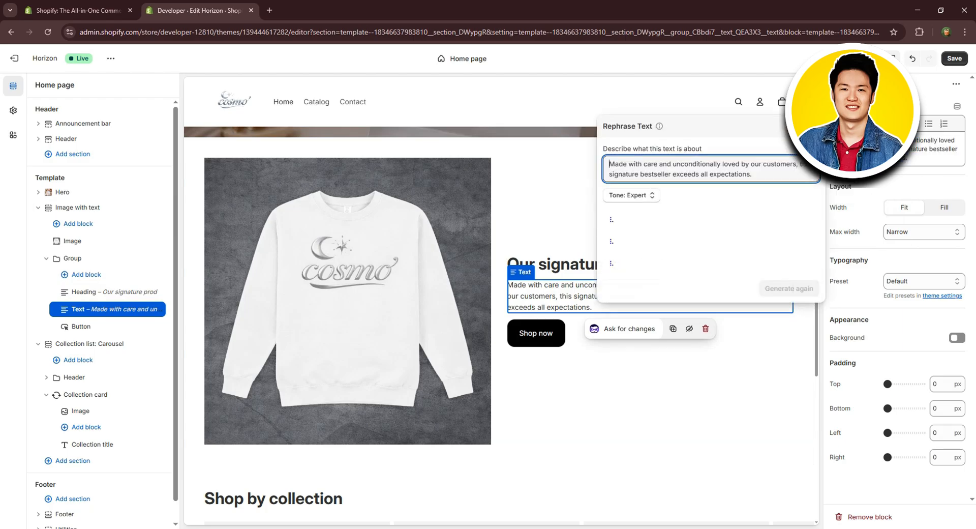
{"action": "left_click_drag", "start_coordinate": [775, 174], "coordinate": [586, 158]}
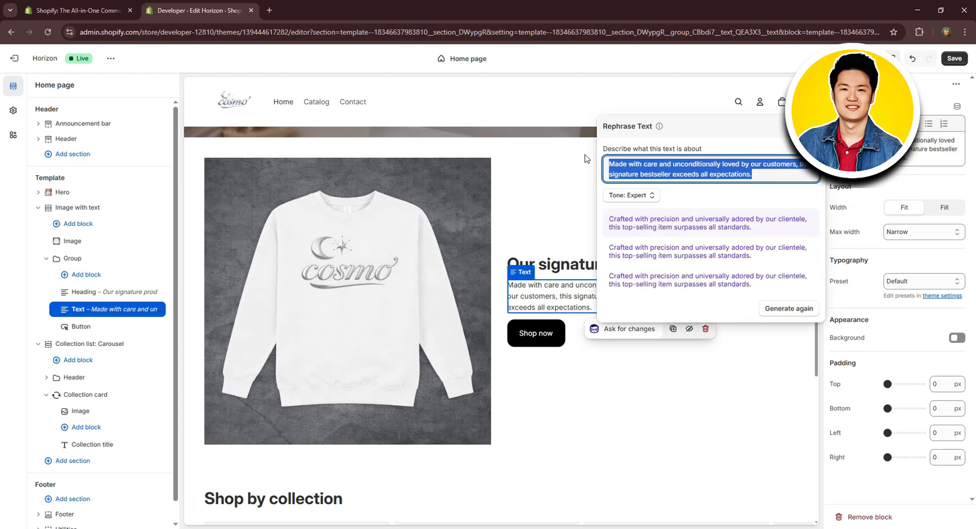
{"action": "type", "text": "our best seller white long sleeve"}
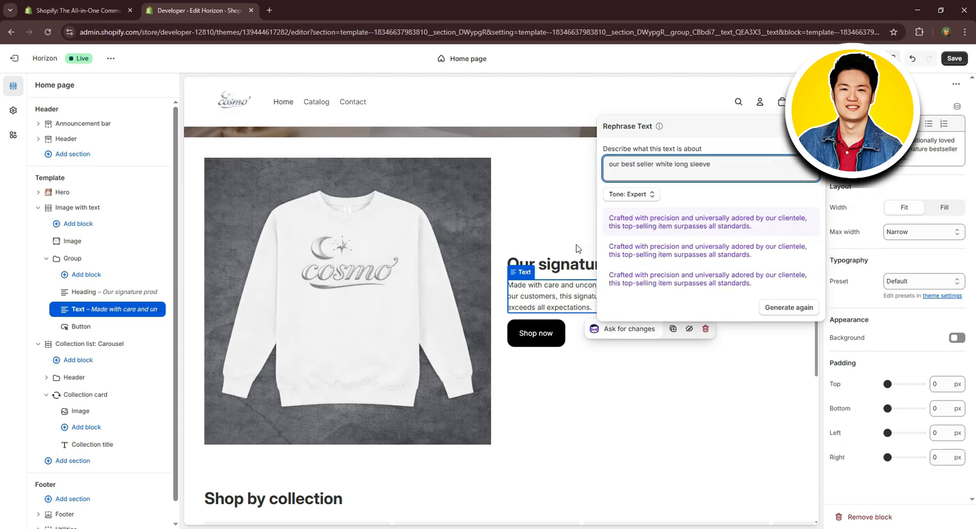
{"action": "left_click", "coordinate": [647, 195]}
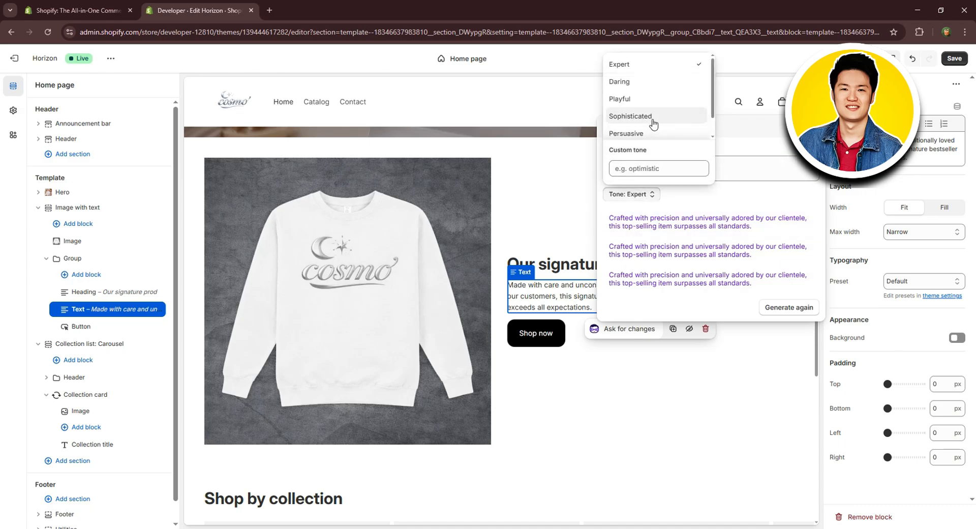
{"action": "scroll", "coordinate": [650, 89], "scroll_direction": "down", "scroll_amount": 1}
{"action": "scroll", "coordinate": [650, 91], "scroll_direction": "up", "scroll_amount": 1}
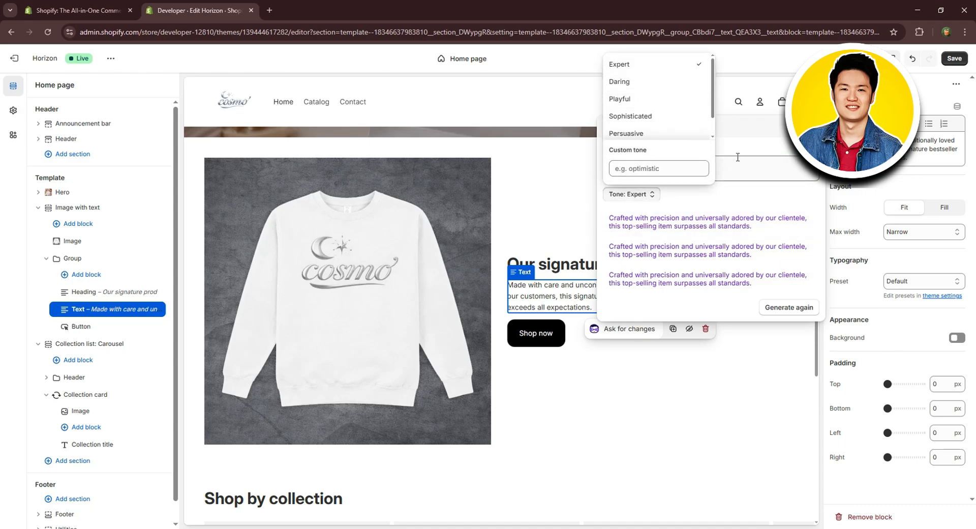
{"action": "left_click", "coordinate": [781, 152]}
{"action": "left_click", "coordinate": [788, 309]}
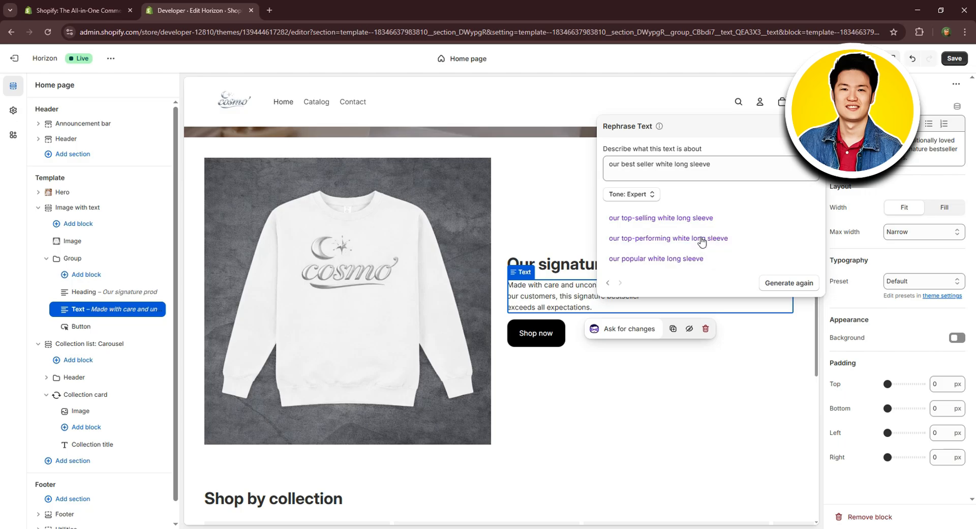
Apply the rephrasing "our top-performing white long sleeve" as the description text of the "Image with text" section.
{"action": "left_click", "coordinate": [709, 240]}
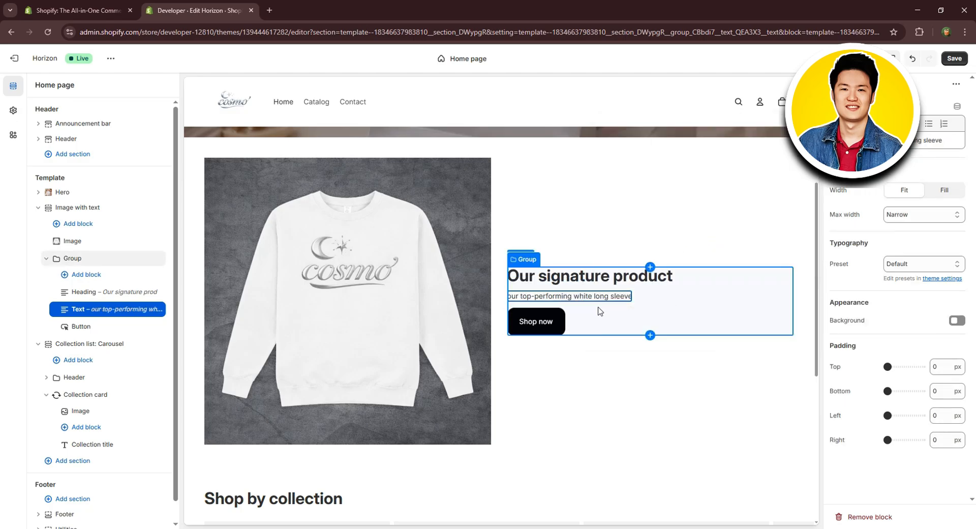
{"action": "left_click", "coordinate": [614, 387]}
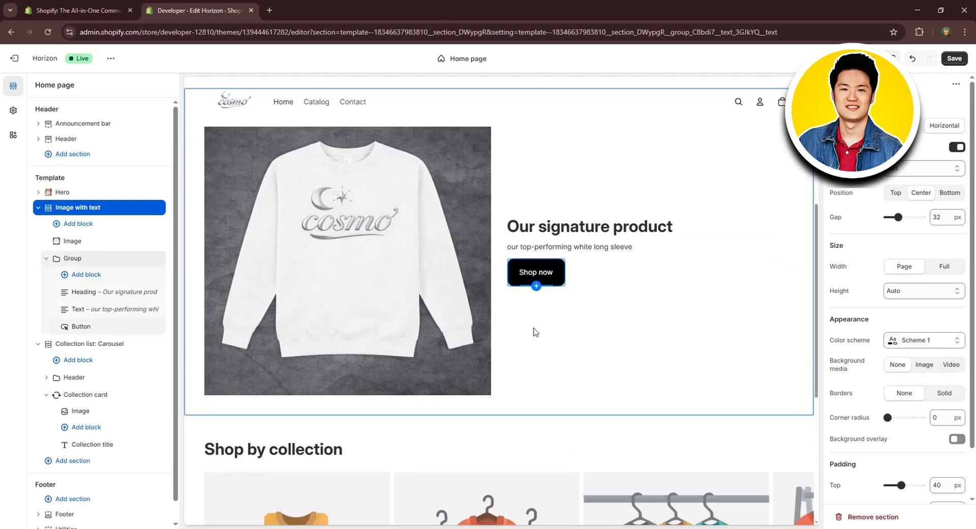
{"action": "scroll", "coordinate": [454, 294], "scroll_direction": "up", "scroll_amount": 2}
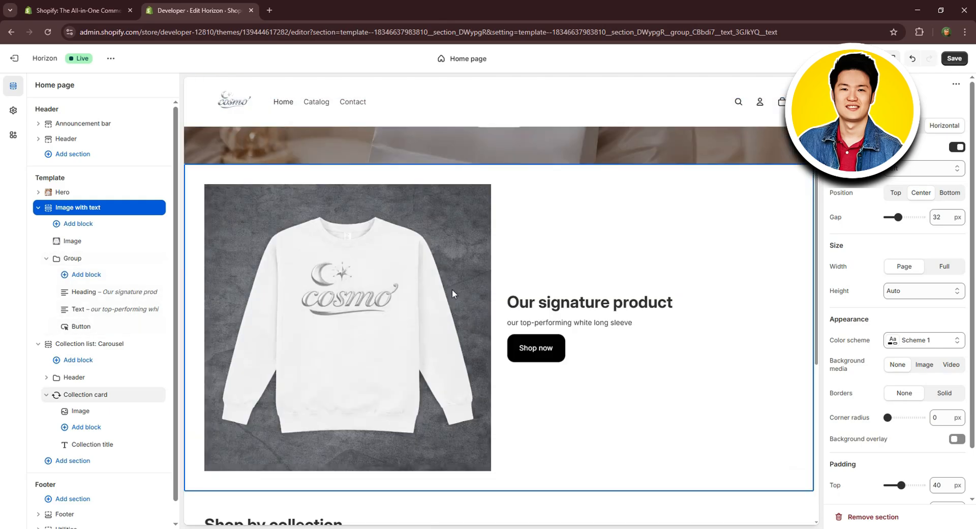
Examine the theme settings categories, including Animations and Badges.
{"action": "left_click", "coordinate": [13, 111]}
{"action": "left_click", "coordinate": [140, 210]}
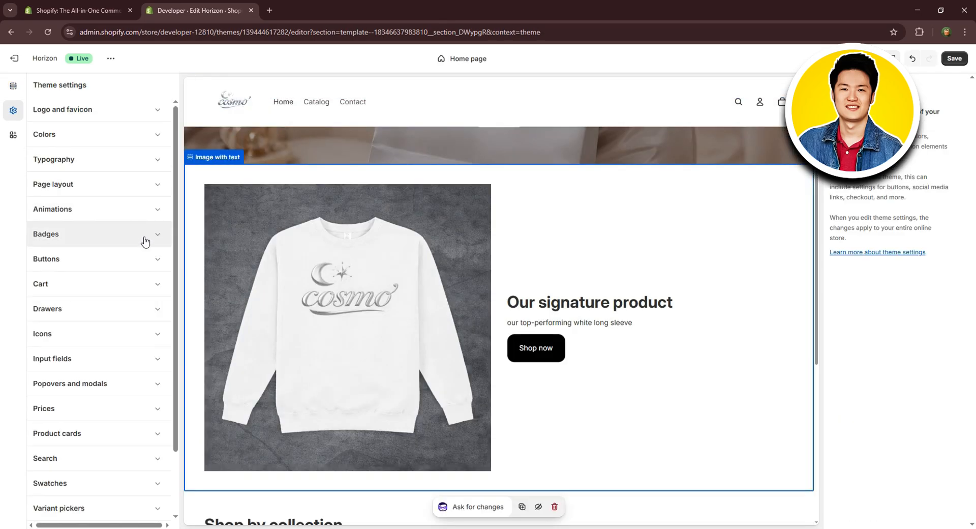
{"action": "left_click", "coordinate": [145, 238]}
{"action": "left_click", "coordinate": [162, 237]}
{"action": "scroll", "coordinate": [426, 197], "scroll_direction": "up", "scroll_amount": 5}
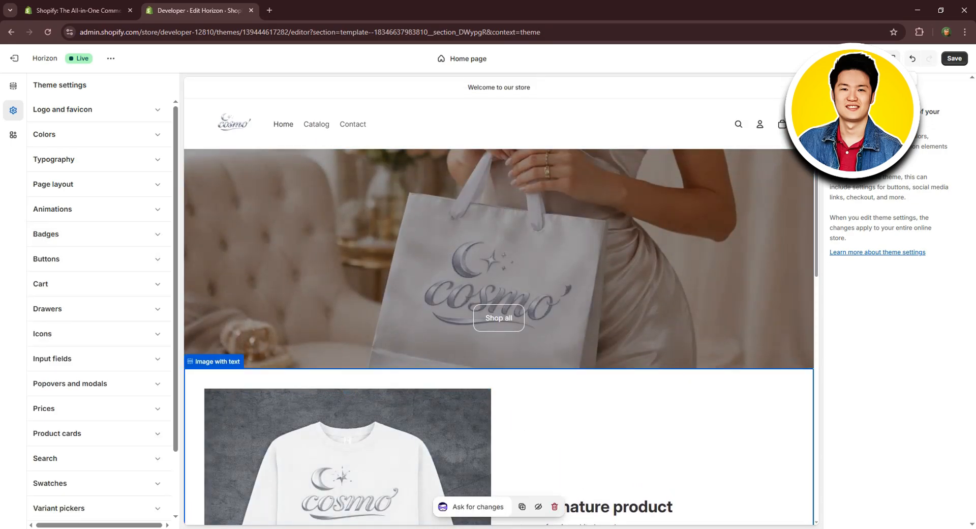
Preview the home page in the mobile layout from the header down to the footer.
{"action": "left_click", "coordinate": [890, 58]}
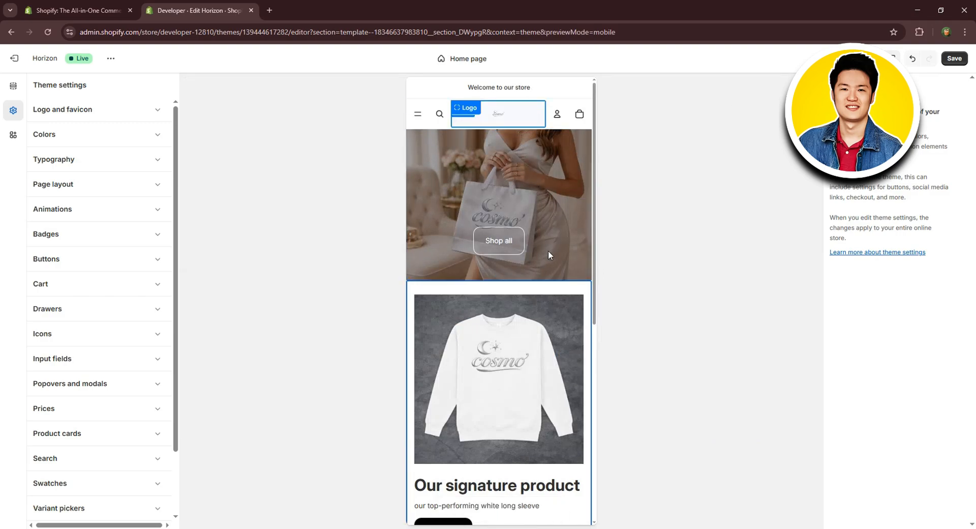
{"action": "scroll", "coordinate": [548, 254], "scroll_direction": "down", "scroll_amount": 8}
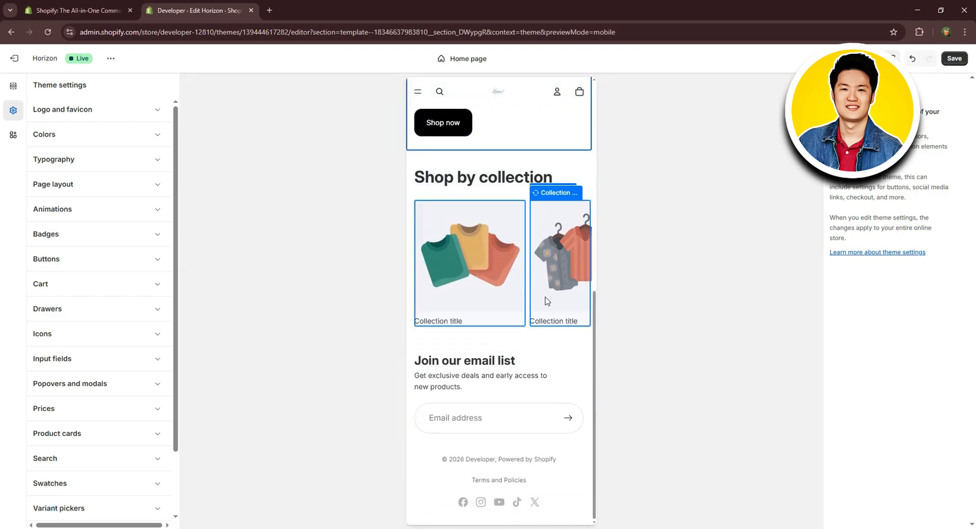
{"action": "scroll", "coordinate": [544, 298], "scroll_direction": "up", "scroll_amount": 8}
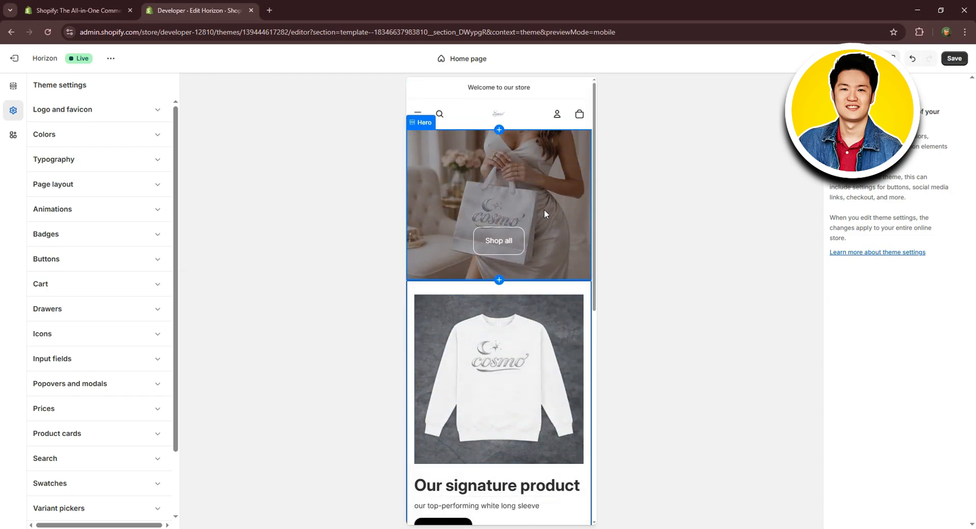
Examine the Hero section's second image sources, the Women's Fashion free images and the layout position options.
{"action": "left_click", "coordinate": [526, 191]}
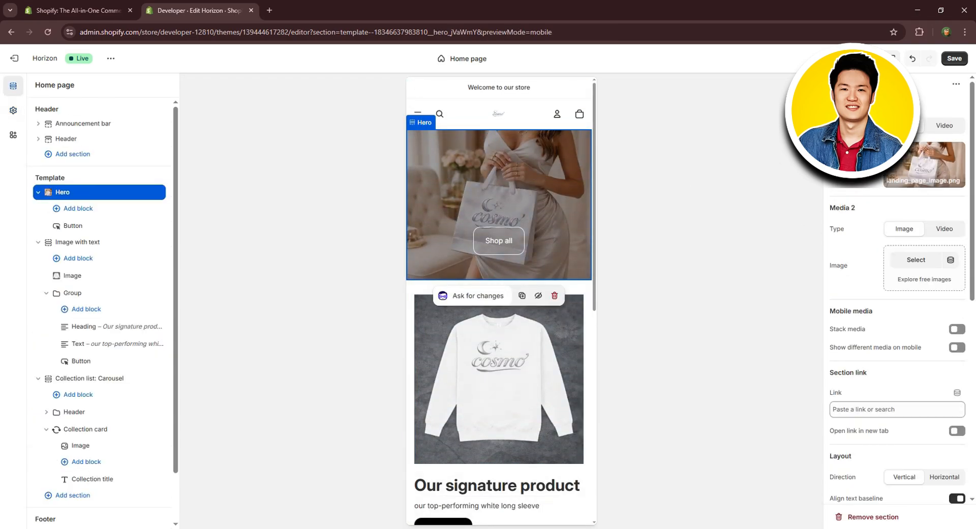
{"action": "left_click", "coordinate": [916, 262]}
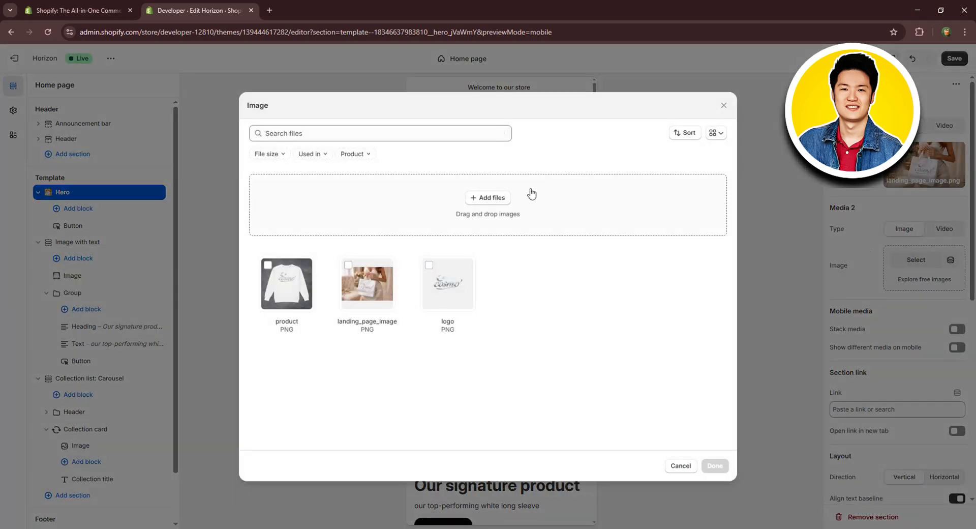
{"action": "left_click", "coordinate": [724, 106]}
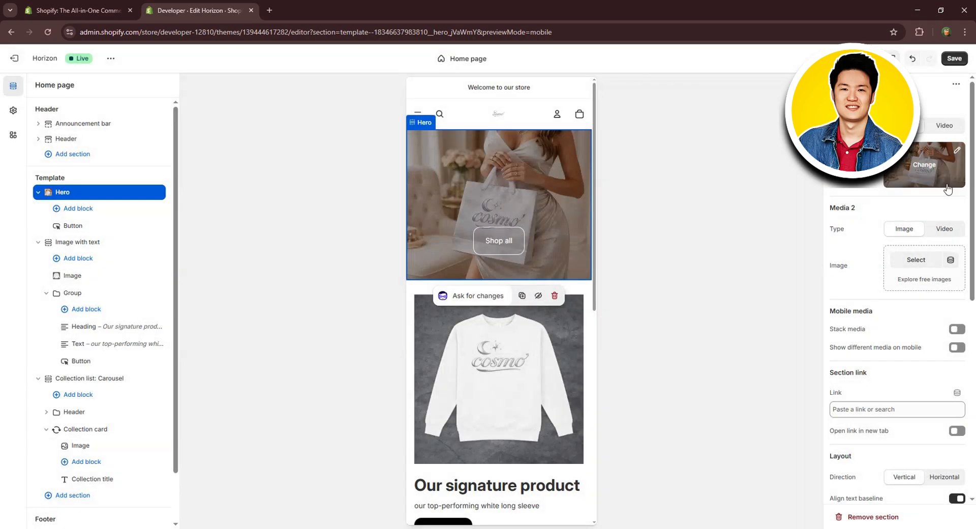
{"action": "left_click", "coordinate": [950, 260]}
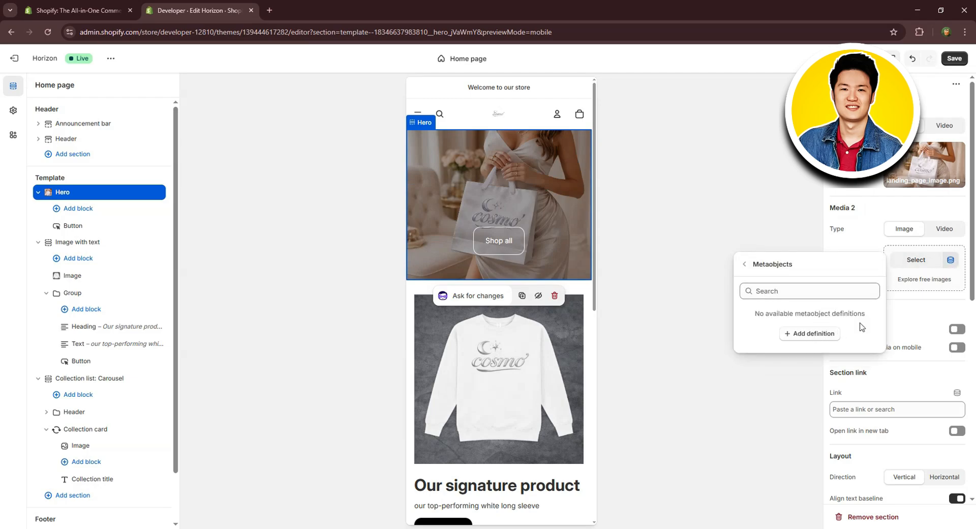
{"action": "left_click", "coordinate": [943, 294]}
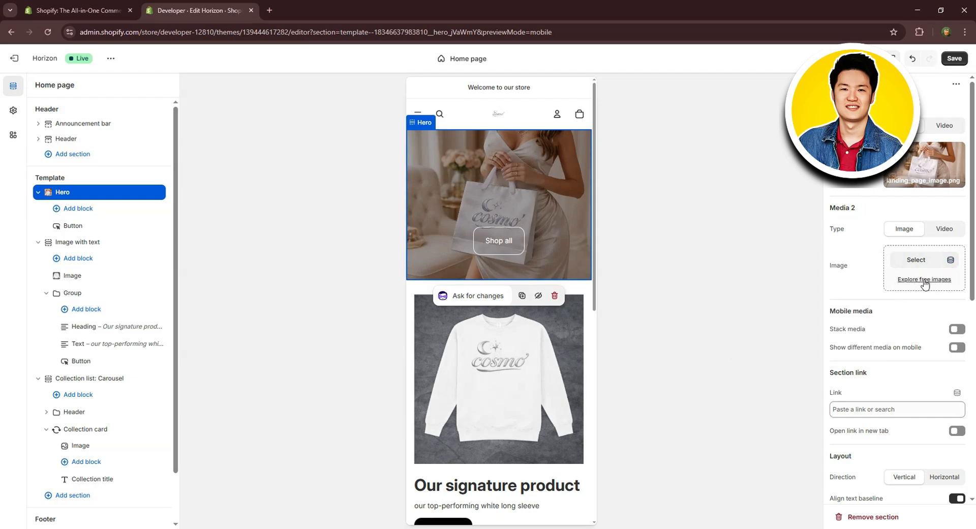
{"action": "left_click", "coordinate": [924, 279]}
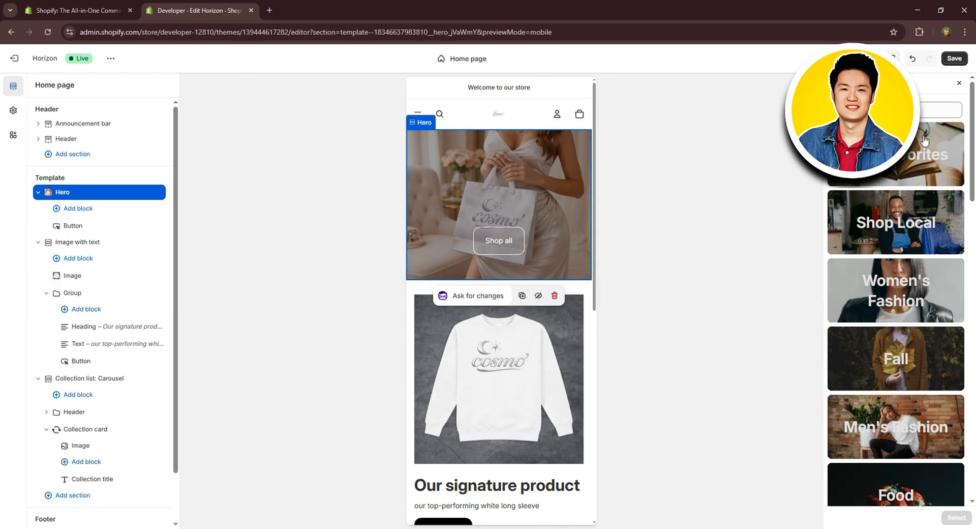
{"action": "left_click", "coordinate": [912, 300]}
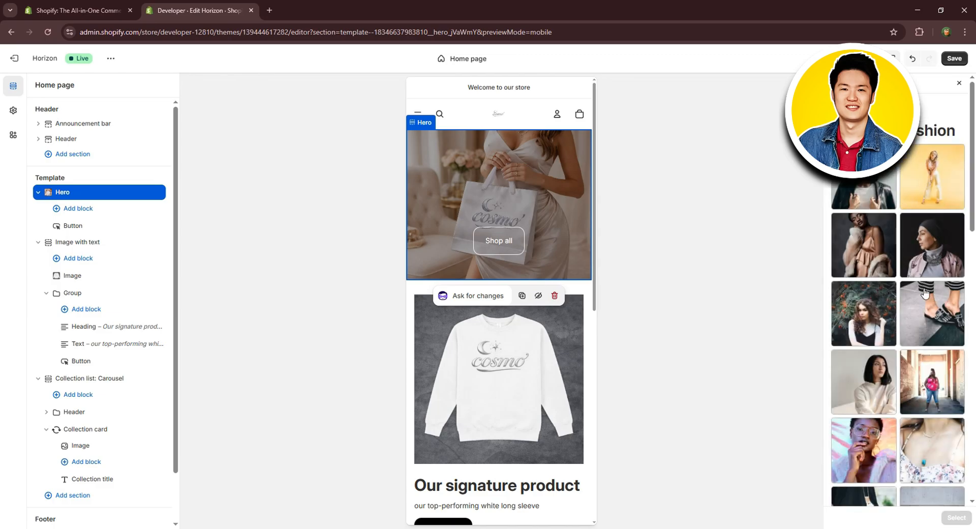
{"action": "left_click", "coordinate": [959, 83]}
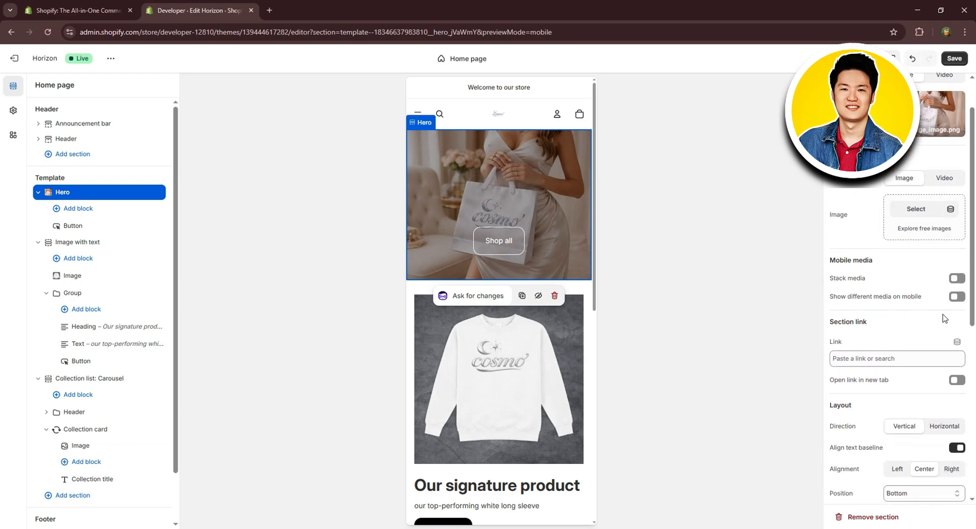
{"action": "left_click", "coordinate": [922, 492]}
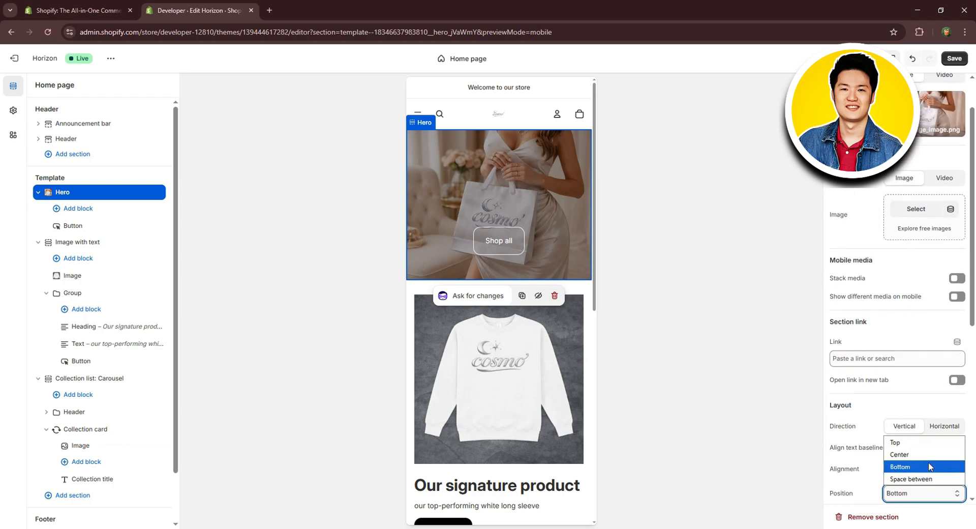
{"action": "left_click", "coordinate": [929, 342]}
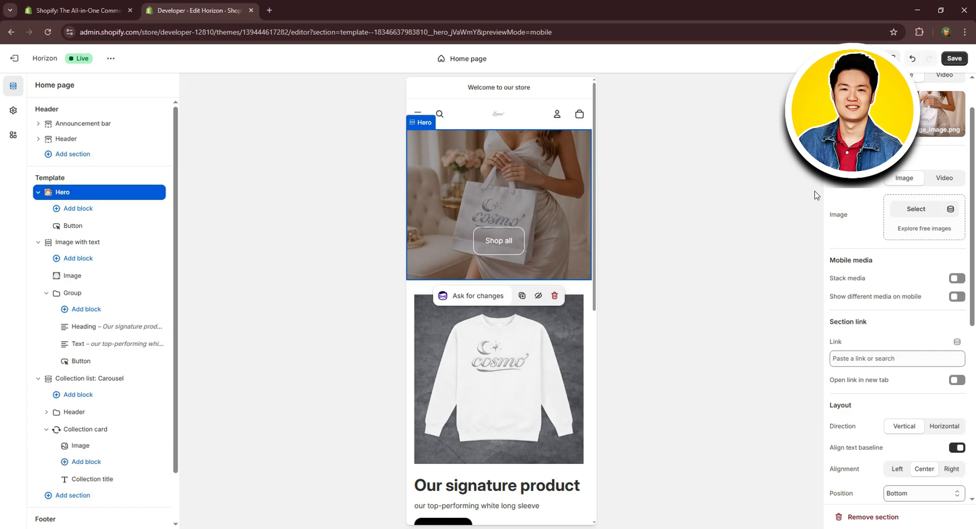
Return the preview to the desktop layout, save the home page changes and exit the theme editor.
{"action": "left_click", "coordinate": [858, 58]}
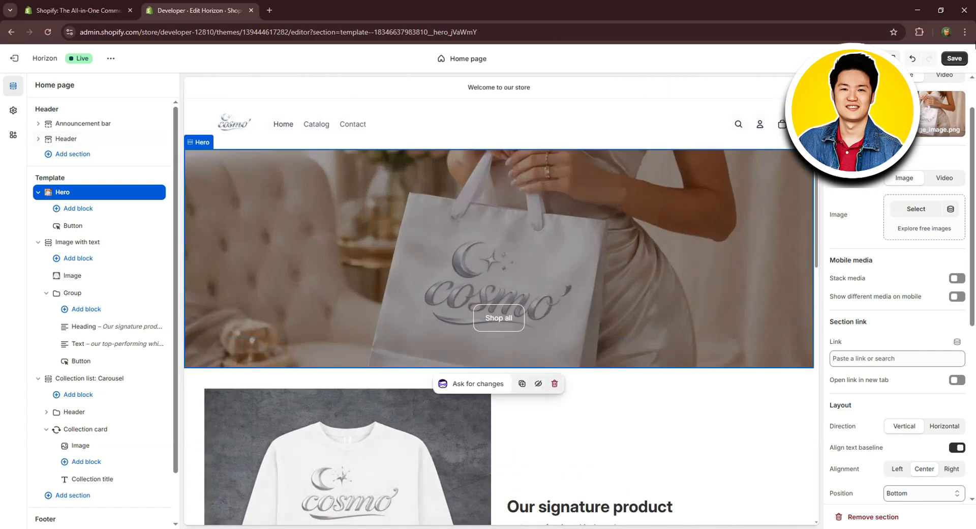
{"action": "left_click", "coordinate": [953, 60]}
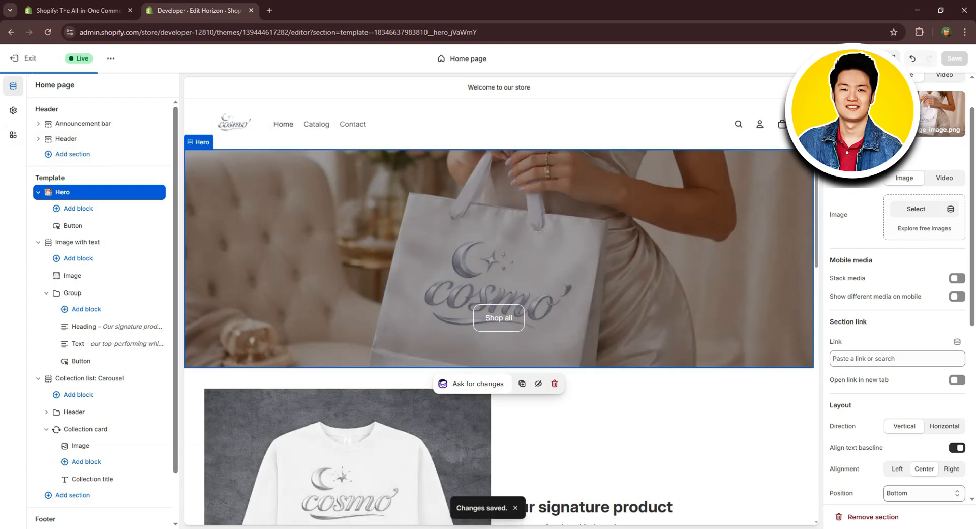
{"action": "left_click", "coordinate": [21, 58]}
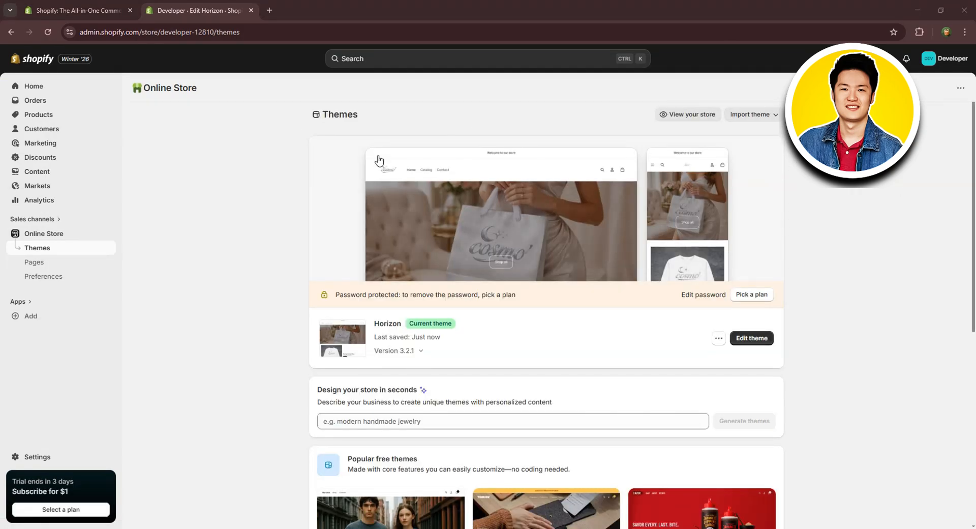
Start a new product in the store's product list and title it "Ladies Bomber Jacket".
{"action": "left_click", "coordinate": [36, 118]}
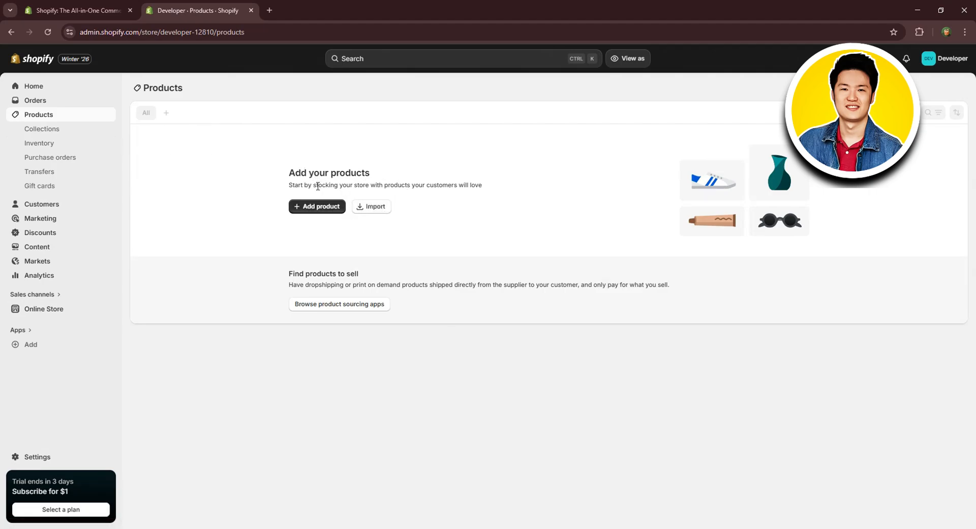
{"action": "left_click", "coordinate": [314, 212]}
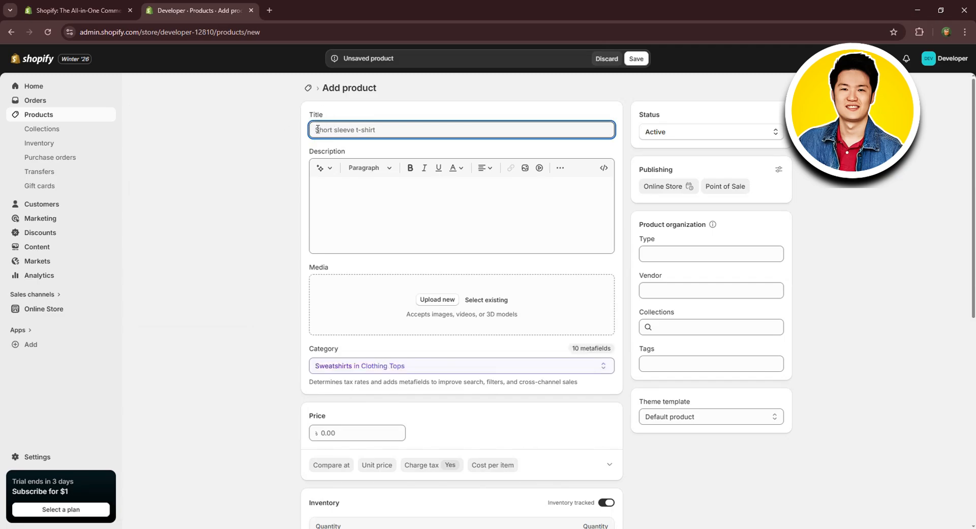
{"action": "type", "text": "Ladies Bomber Jacket"}
{"action": "left_click", "coordinate": [362, 196]}
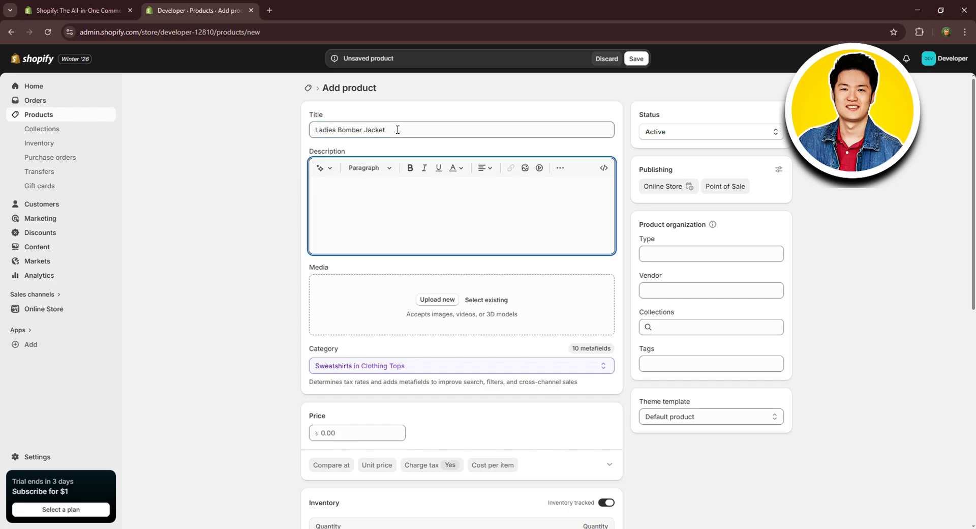
Generate the product description with AI from the keywords "Ladies Bomber Jacket" in the Expert tone and keep the text.
{"action": "left_click_drag", "start_coordinate": [397, 129], "coordinate": [277, 123]}
{"action": "key", "text": "ctrl+c"}
{"action": "left_click", "coordinate": [361, 194]}
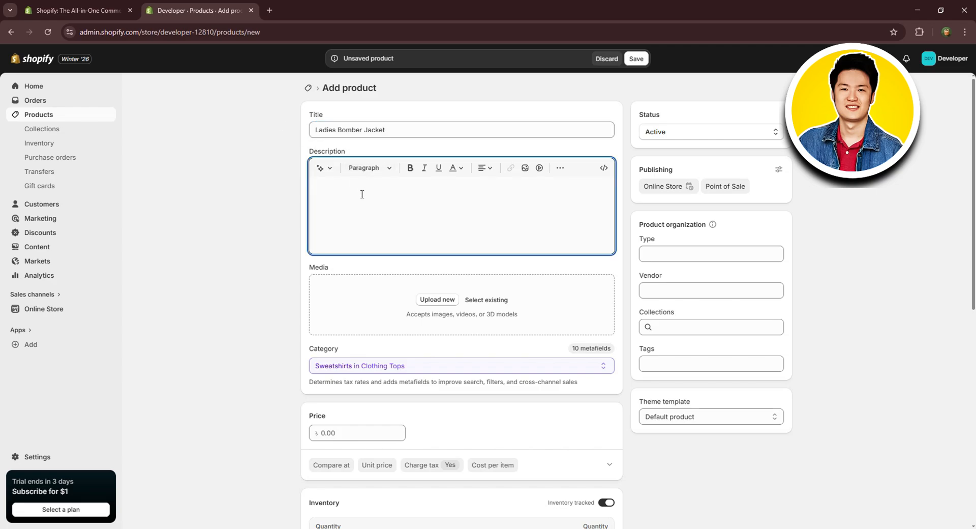
{"action": "left_click", "coordinate": [320, 168]}
{"action": "key", "text": "ctrl+v"}
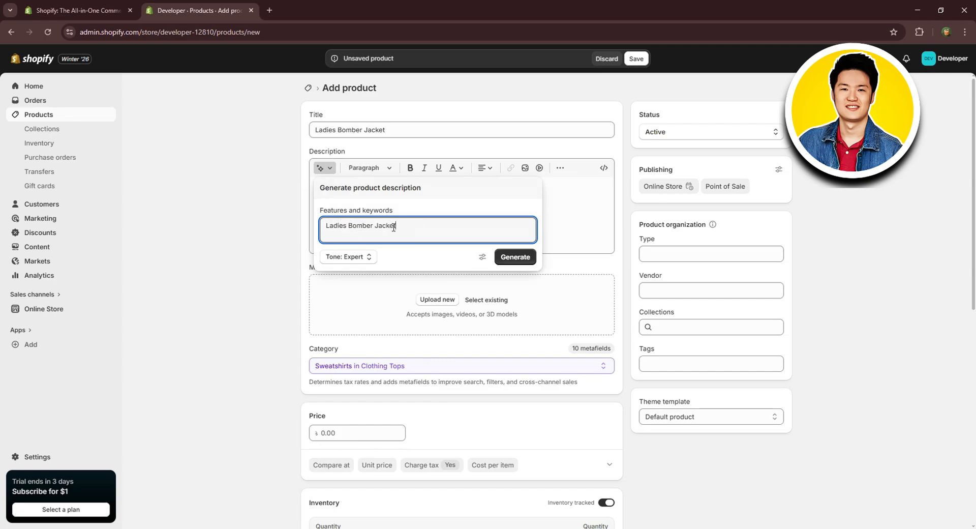
{"action": "left_click", "coordinate": [515, 257]}
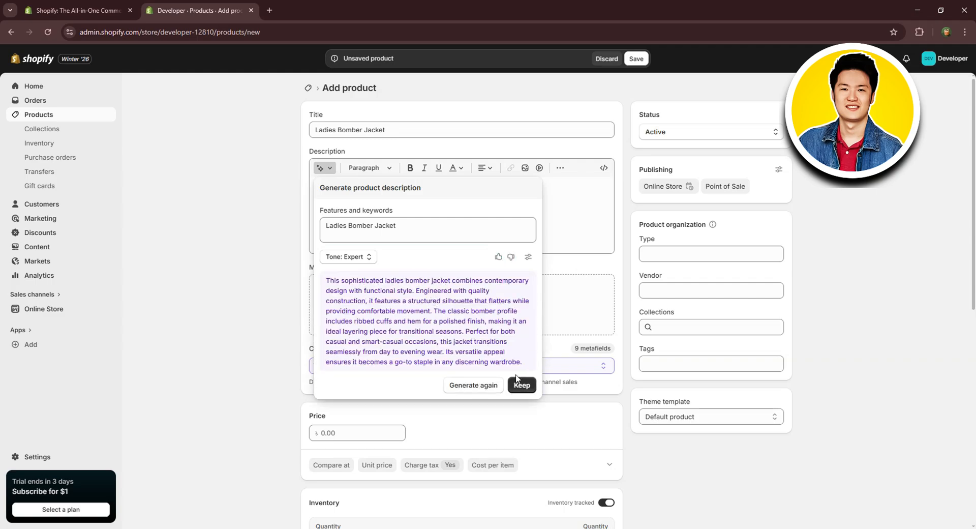
{"action": "left_click", "coordinate": [521, 384]}
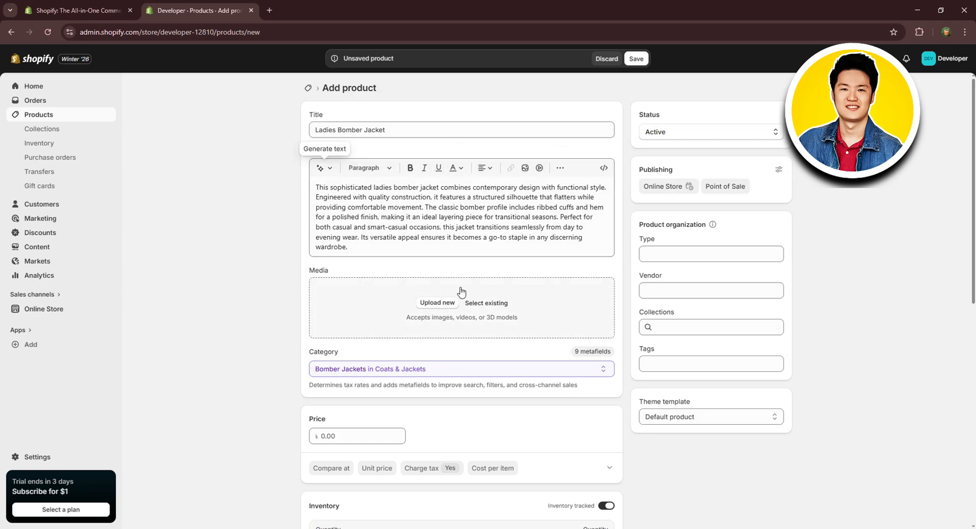
Upload the "product 1", "product 2" and "product 3" images from the cosmo folder as the product's media.
{"action": "left_click", "coordinate": [438, 302]}
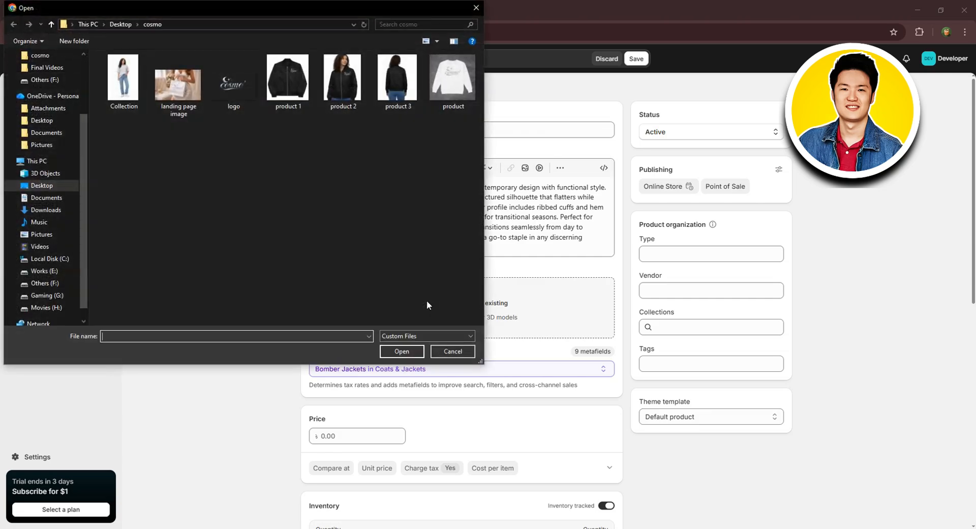
{"action": "left_click_drag", "start_coordinate": [392, 127], "coordinate": [277, 91]}
{"action": "left_click", "coordinate": [413, 352]}
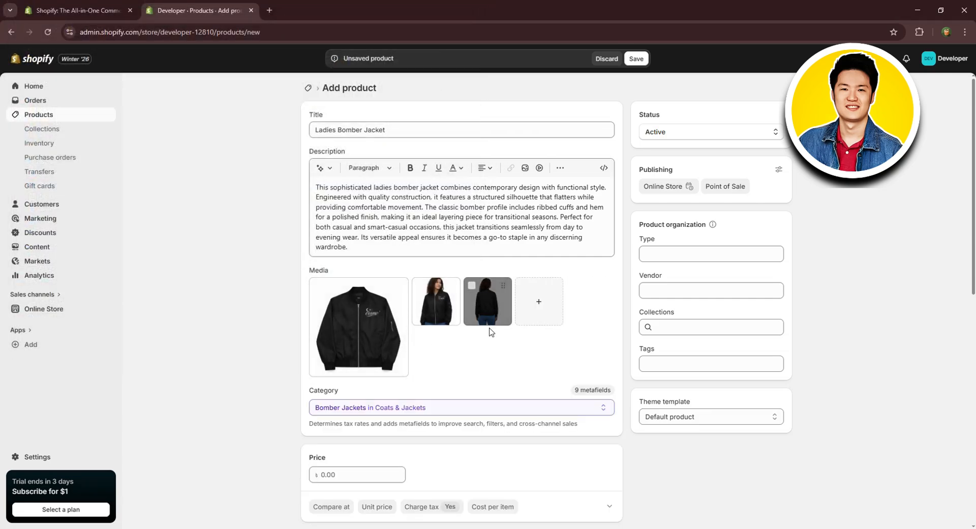
Set the bomber jacket's price to 1,000.00.
{"action": "scroll", "coordinate": [494, 332], "scroll_direction": "down", "scroll_amount": 2}
{"action": "scroll", "coordinate": [488, 331], "scroll_direction": "down", "scroll_amount": 3}
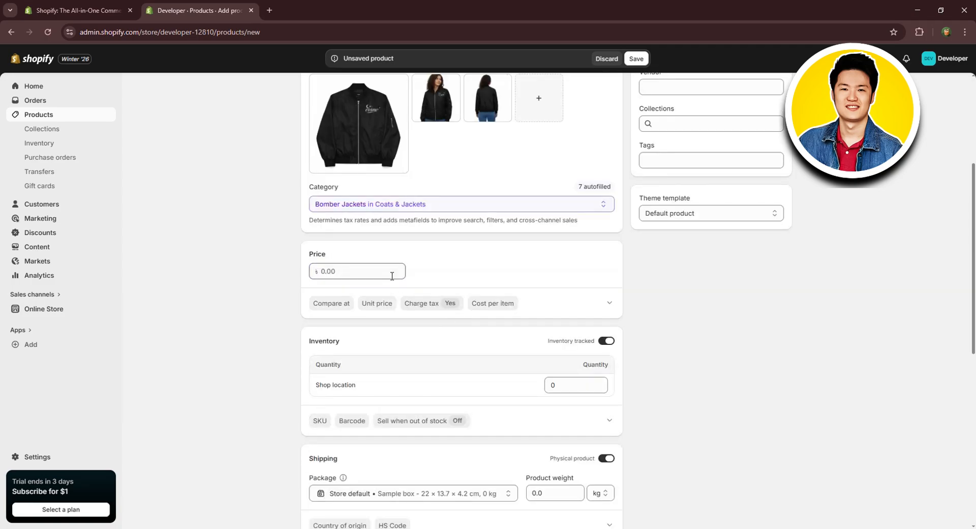
{"action": "left_click", "coordinate": [371, 267]}
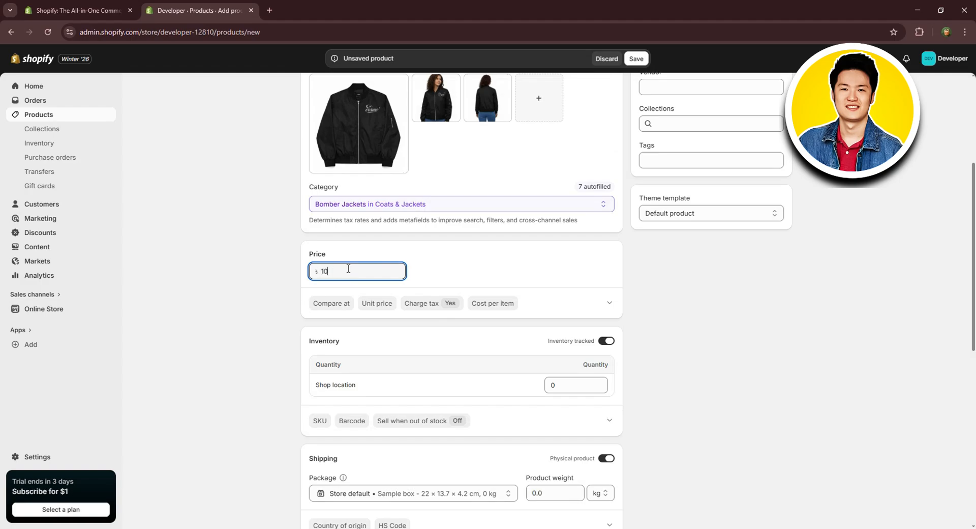
{"action": "type", "text": "00.00"}
{"action": "left_click", "coordinate": [455, 273]}
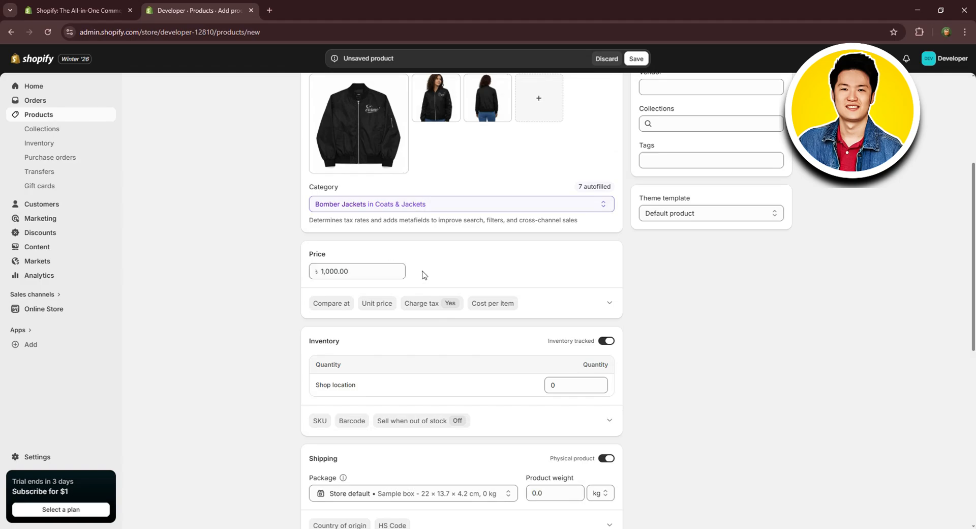
{"action": "scroll", "coordinate": [422, 275], "scroll_direction": "down", "scroll_amount": 1}
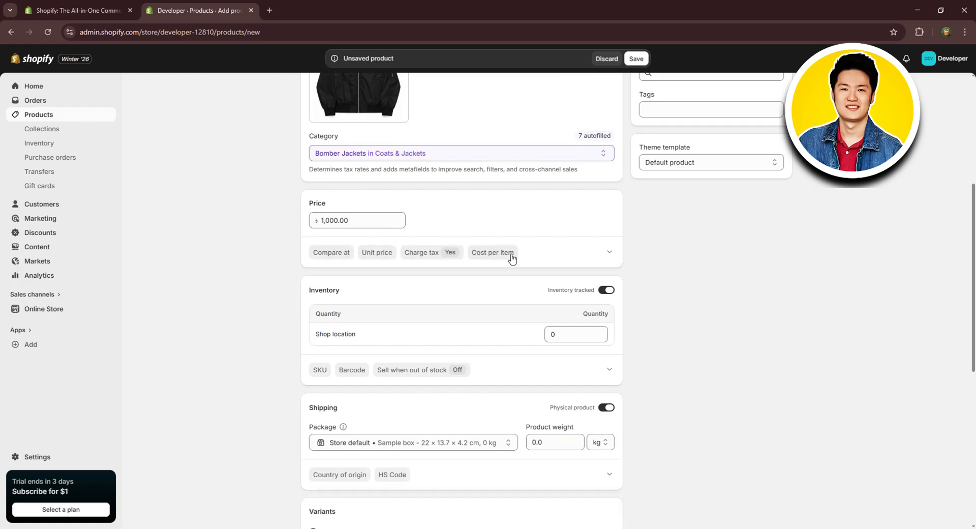
{"action": "scroll", "coordinate": [512, 258], "scroll_direction": "down", "scroll_amount": 1}
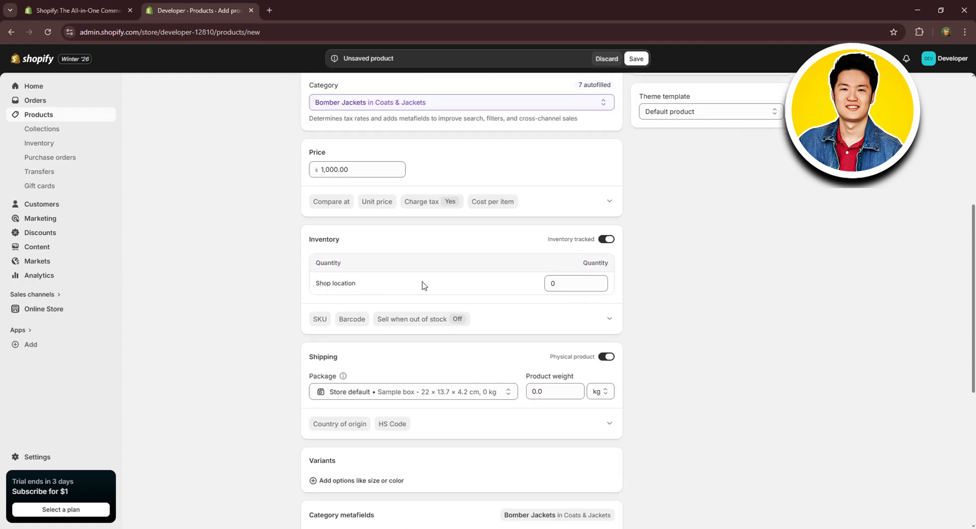
Set the bomber jacket's product weight to 0.5 kg in the shipping details.
{"action": "left_click", "coordinate": [567, 279]}
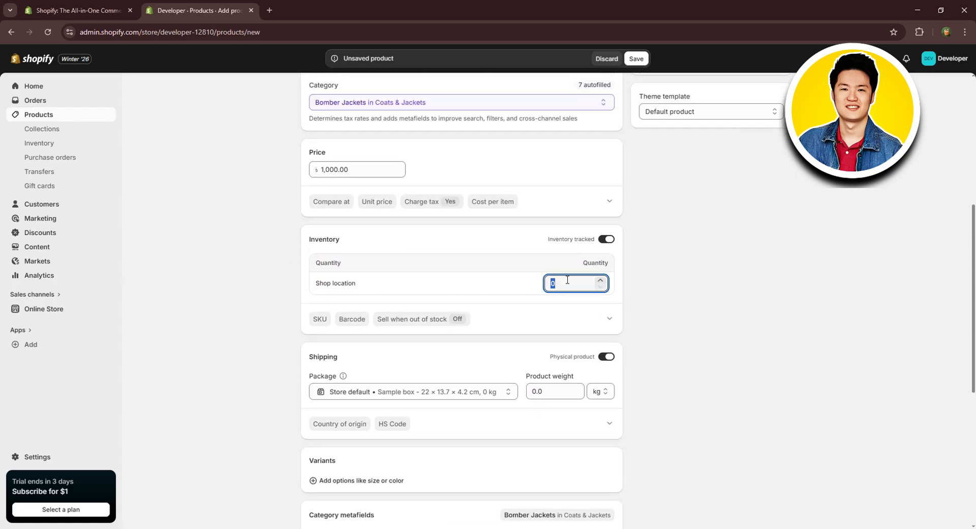
{"action": "left_click", "coordinate": [502, 306]}
{"action": "scroll", "coordinate": [457, 305], "scroll_direction": "down", "scroll_amount": 1}
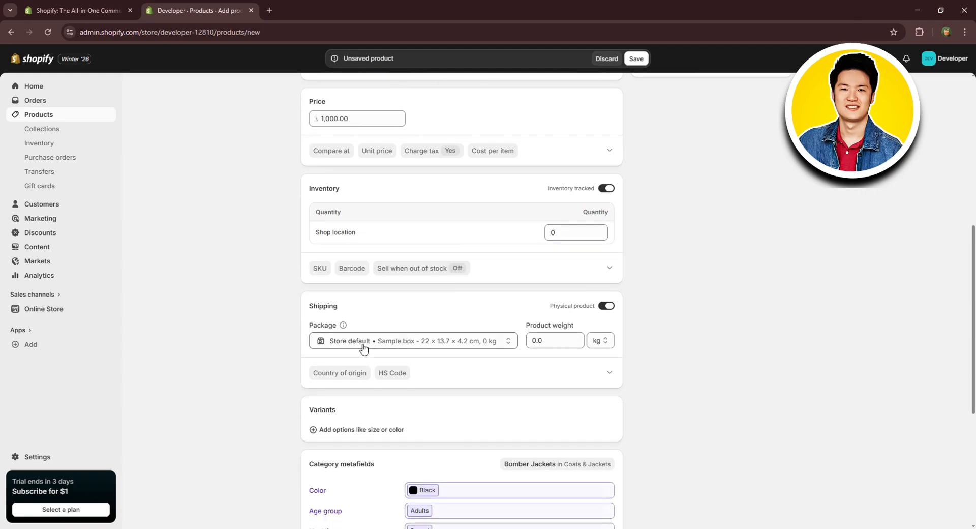
{"action": "left_click", "coordinate": [544, 341]}
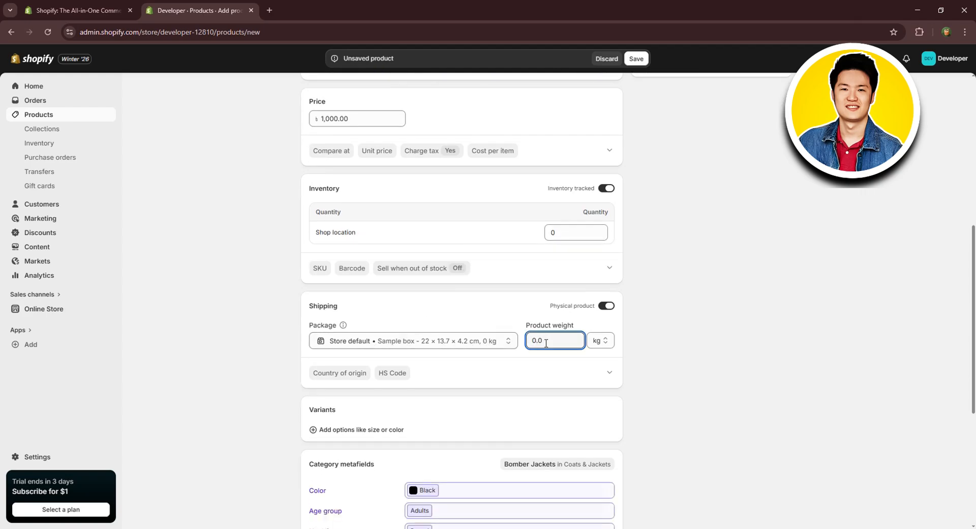
{"action": "left_click_drag", "start_coordinate": [546, 342], "coordinate": [517, 344]}
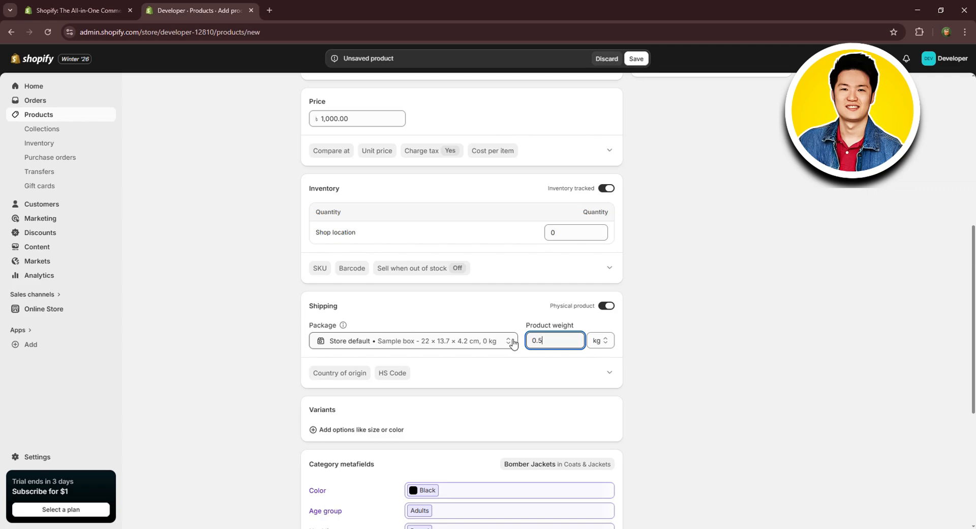
{"action": "left_click", "coordinate": [595, 321]}
Add a Size metafield to the product's category metafields with the entries M, S and L.
{"action": "scroll", "coordinate": [360, 317], "scroll_direction": "down", "scroll_amount": 1}
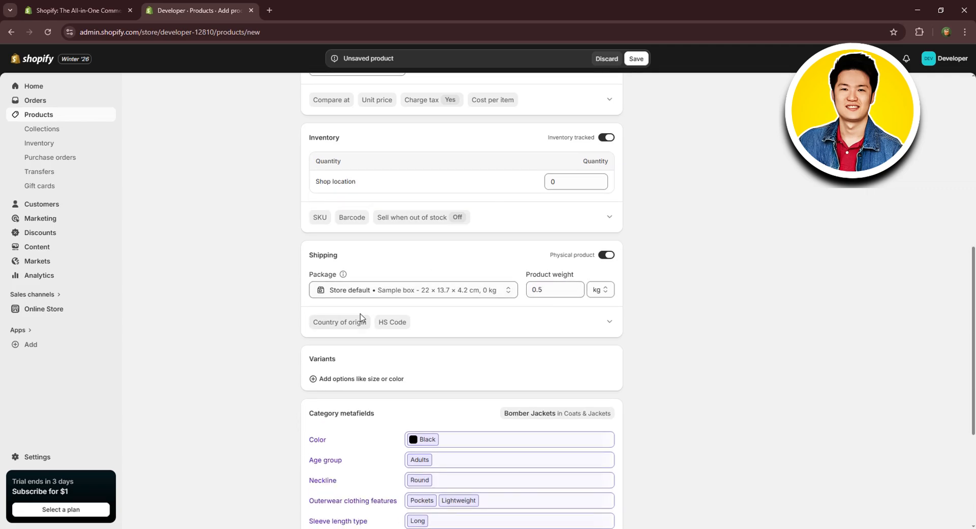
{"action": "scroll", "coordinate": [389, 325], "scroll_direction": "down", "scroll_amount": 1}
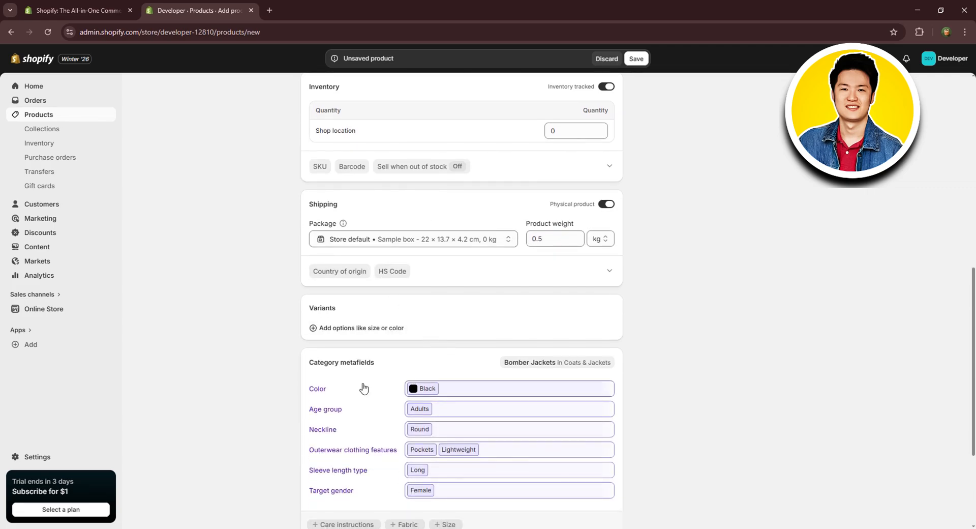
{"action": "scroll", "coordinate": [420, 427], "scroll_direction": "down", "scroll_amount": 1}
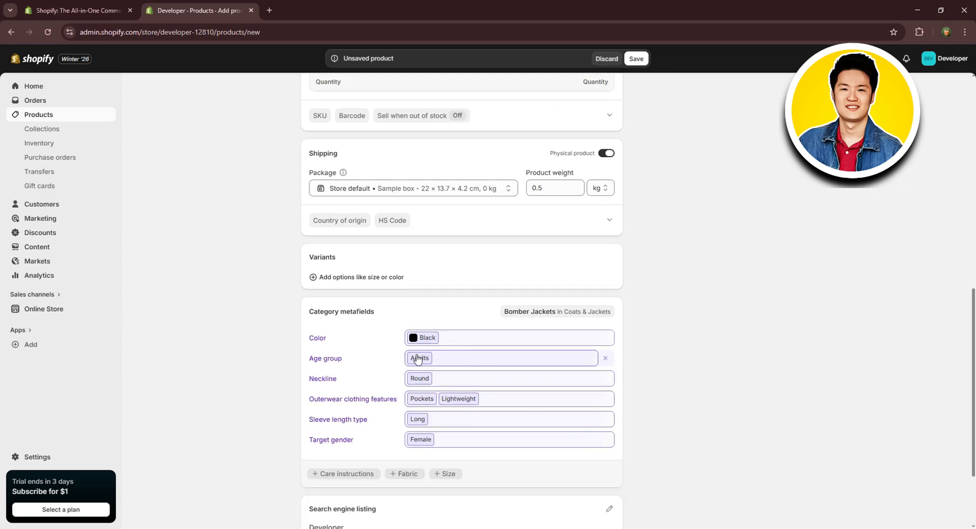
{"action": "left_click", "coordinate": [448, 474]}
{"action": "left_click", "coordinate": [446, 460]}
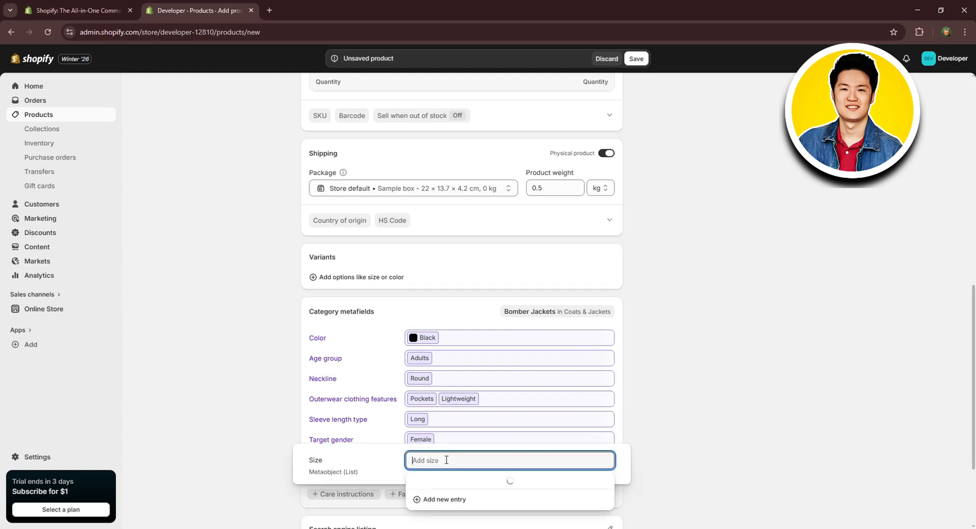
{"action": "left_click", "coordinate": [440, 337]}
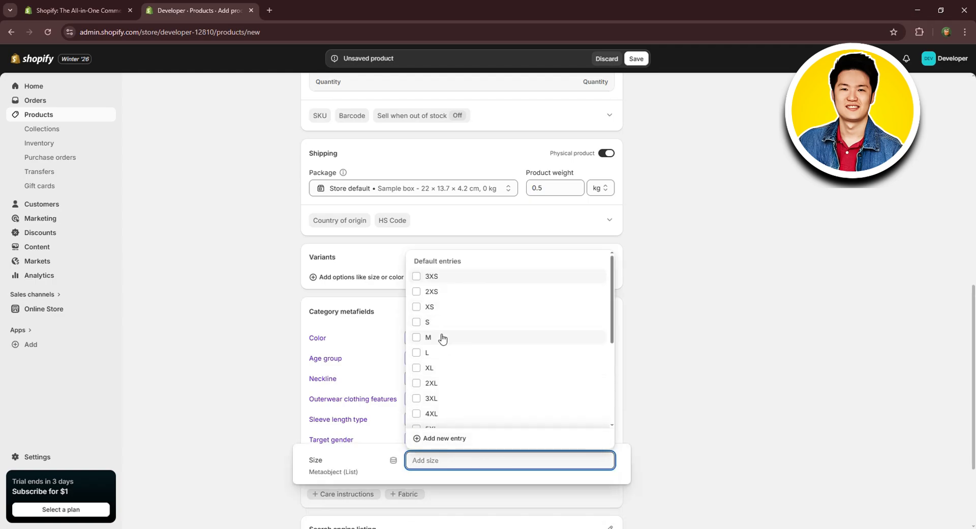
{"action": "left_click", "coordinate": [443, 325]}
{"action": "left_click", "coordinate": [436, 354]}
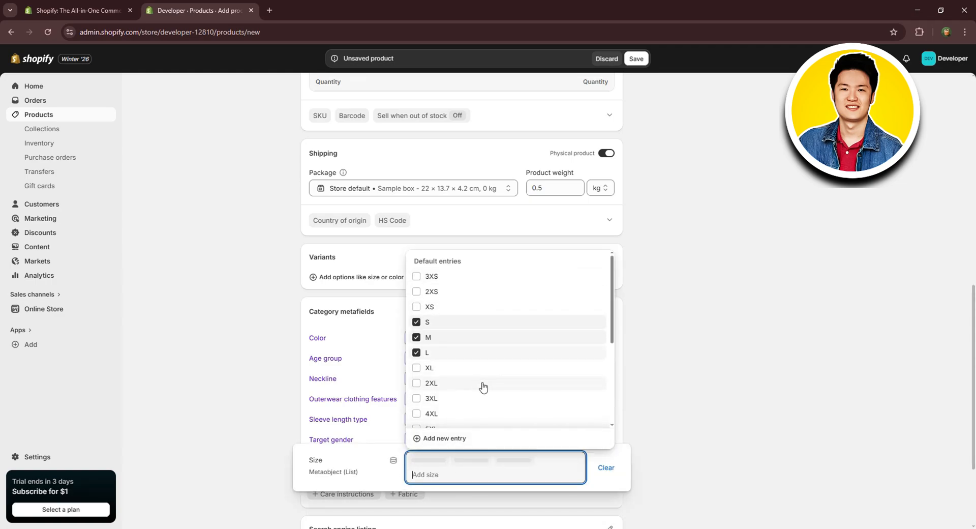
{"action": "left_click", "coordinate": [626, 455]}
Check the category metafields and search engine listing, and save the Ladies Bomber Jacket product.
{"action": "scroll", "coordinate": [495, 404], "scroll_direction": "down", "scroll_amount": 2}
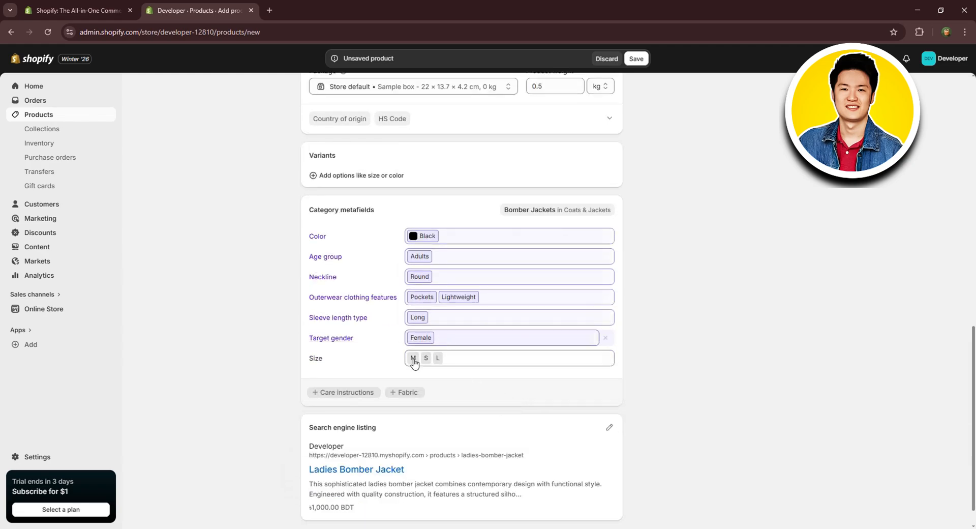
{"action": "scroll", "coordinate": [442, 371], "scroll_direction": "down", "scroll_amount": 1}
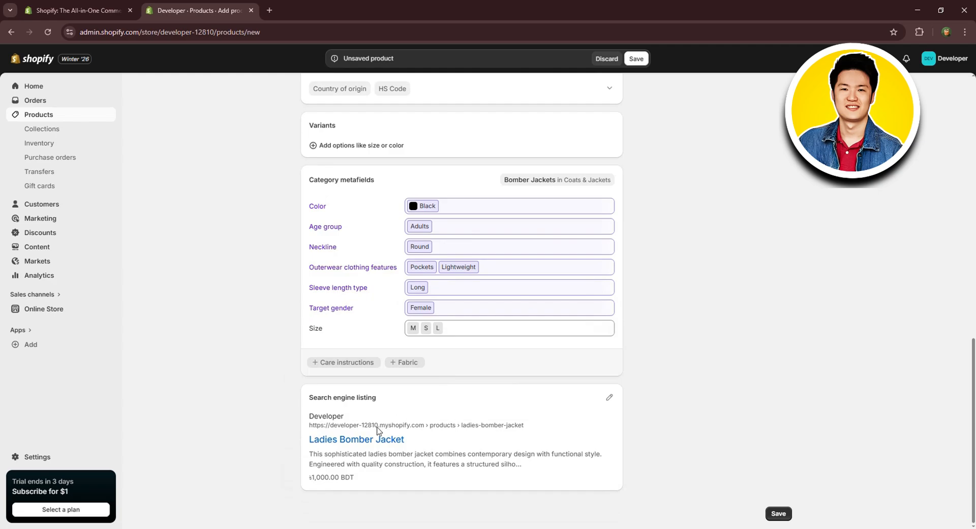
{"action": "scroll", "coordinate": [712, 433], "scroll_direction": "up", "scroll_amount": 4}
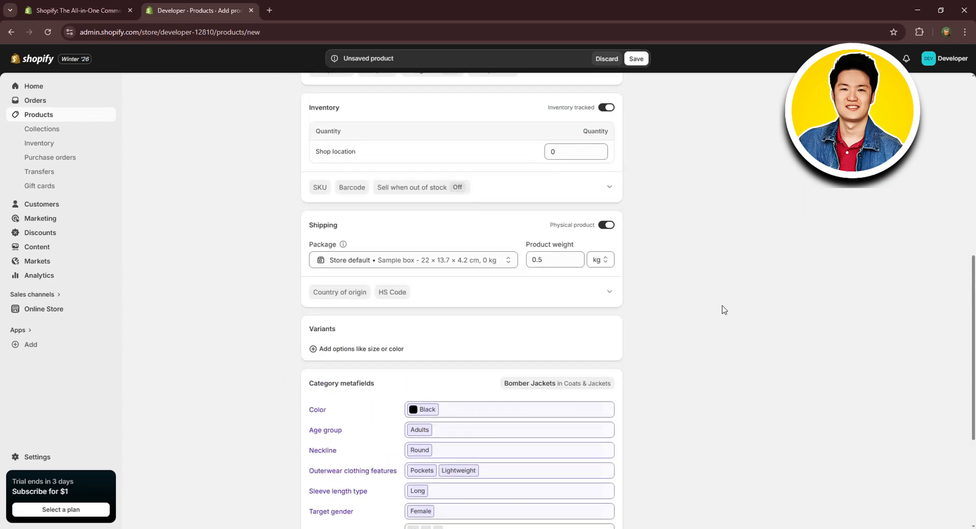
{"action": "scroll", "coordinate": [724, 309], "scroll_direction": "down", "scroll_amount": 4}
{"action": "left_click", "coordinate": [777, 513]}
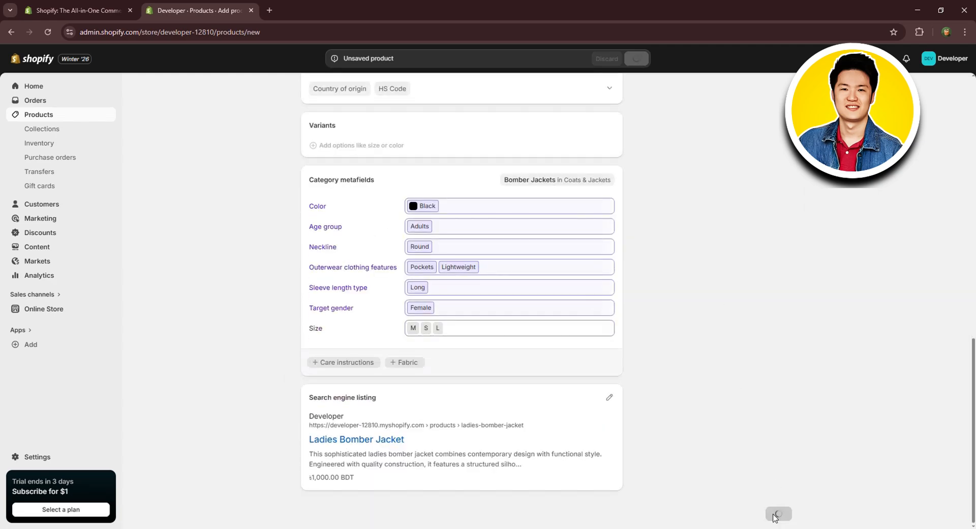
Review the saved product's description, media, price, inventory, shipping and metafields.
{"action": "scroll", "coordinate": [530, 311], "scroll_direction": "down", "scroll_amount": 3}
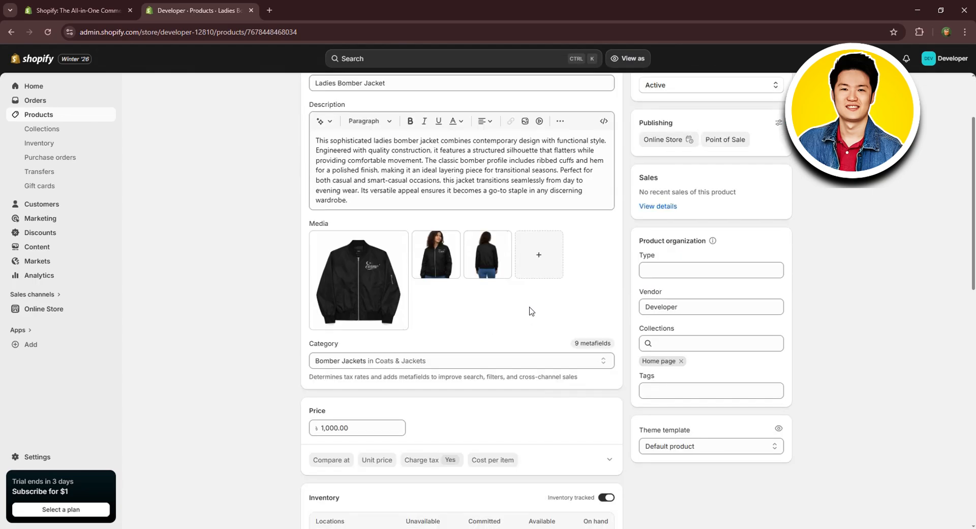
{"action": "scroll", "coordinate": [536, 322], "scroll_direction": "down", "scroll_amount": 5}
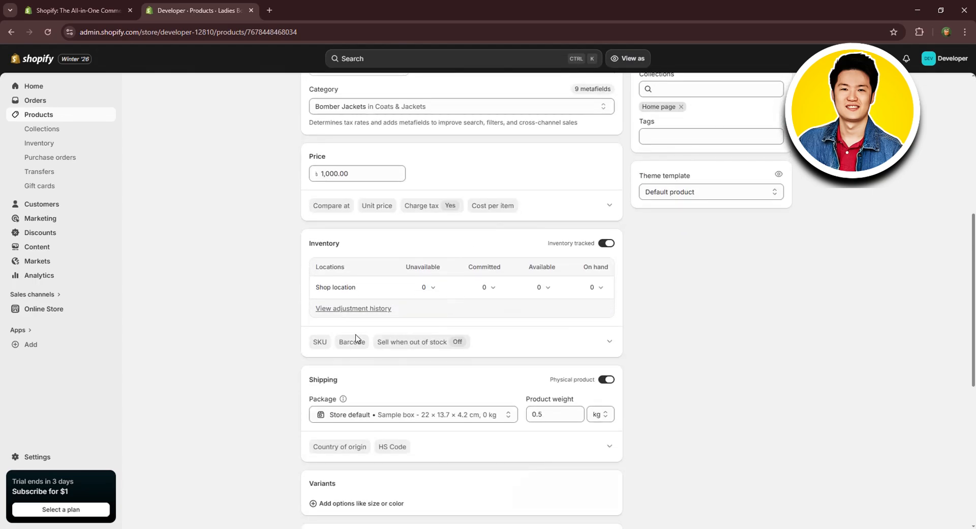
{"action": "scroll", "coordinate": [375, 363], "scroll_direction": "down", "scroll_amount": 2}
{"action": "scroll", "coordinate": [562, 261], "scroll_direction": "down", "scroll_amount": 5}
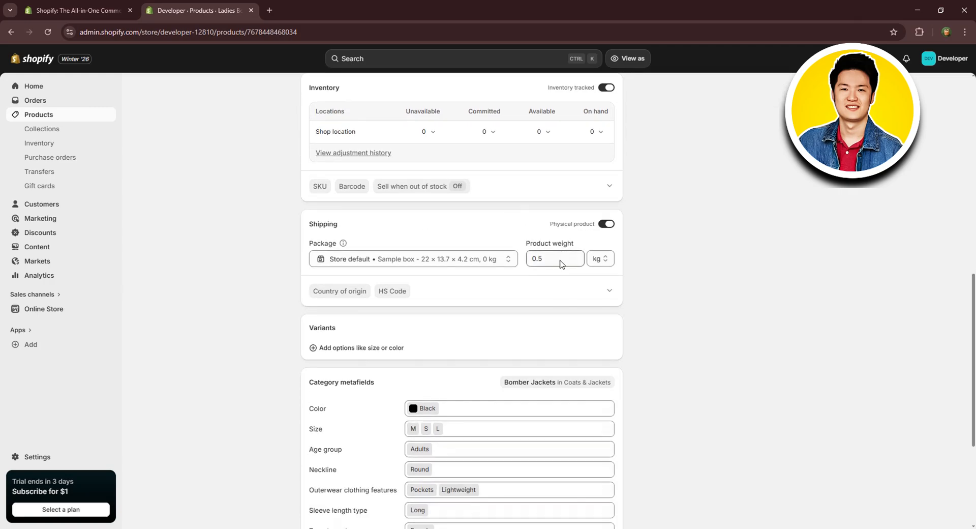
{"action": "scroll", "coordinate": [568, 350], "scroll_direction": "up", "scroll_amount": 7}
{"action": "scroll", "coordinate": [570, 348], "scroll_direction": "up", "scroll_amount": 7}
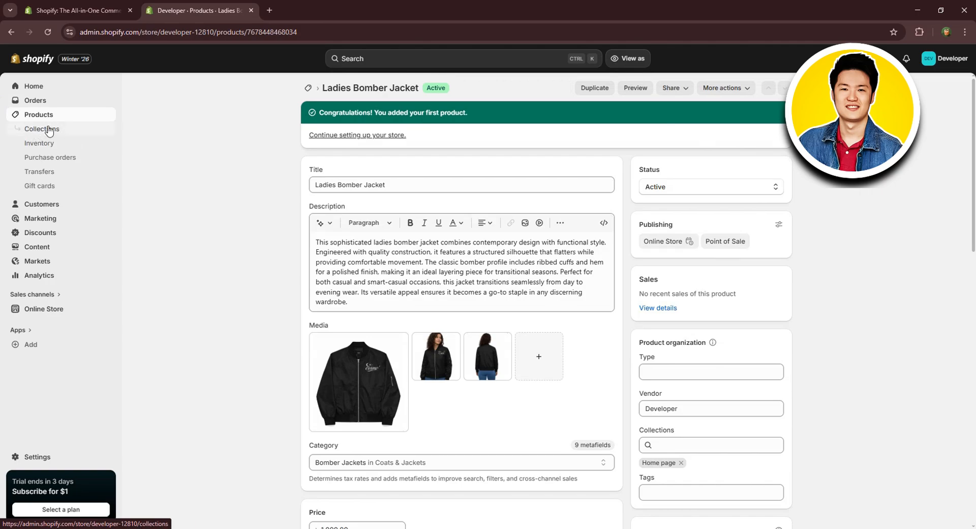
Start a new manual collection titled "Top Picks!" with the description "our best seller".
{"action": "left_click", "coordinate": [48, 130]}
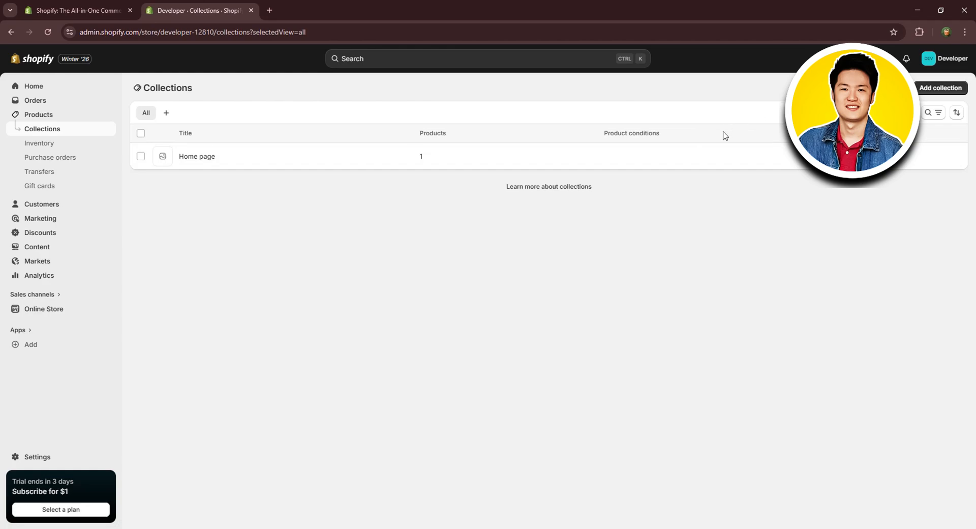
{"action": "left_click", "coordinate": [924, 88]}
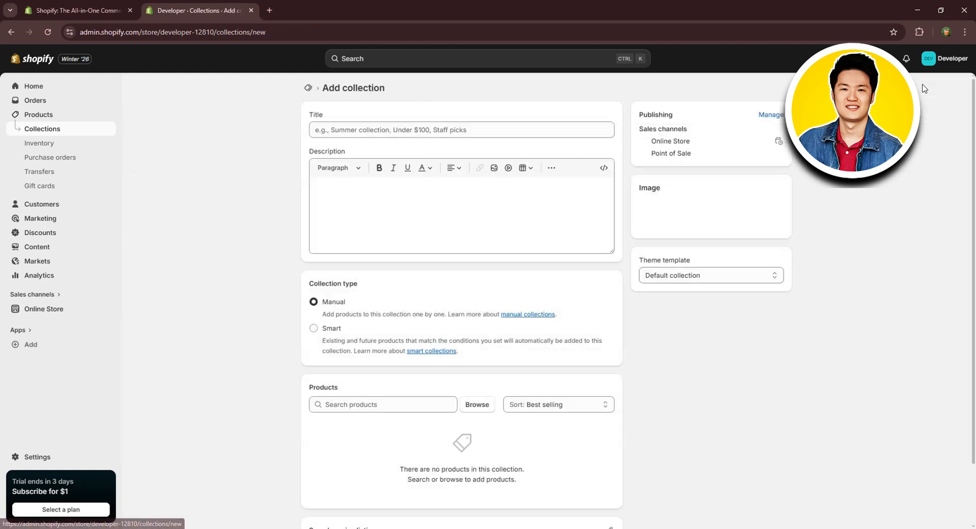
{"action": "left_click", "coordinate": [366, 134]}
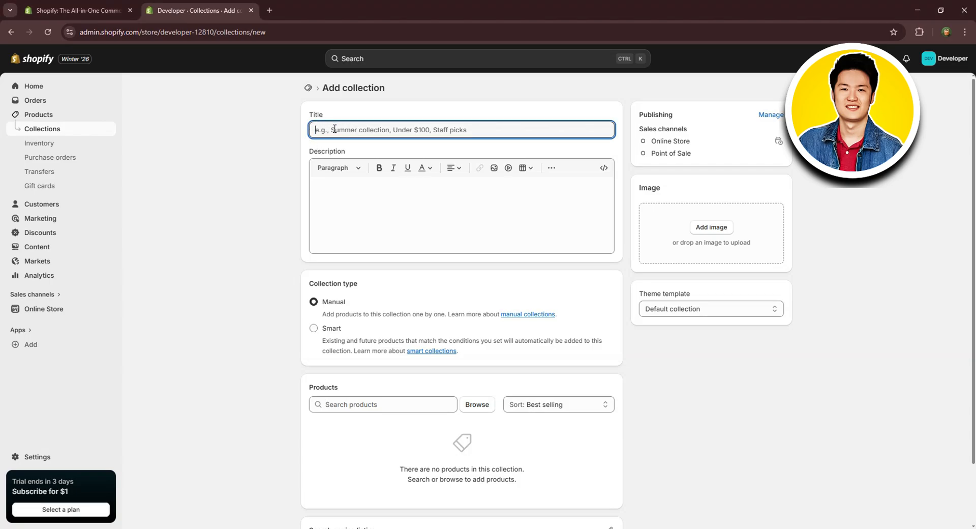
{"action": "type", "text": "Top Picks!"}
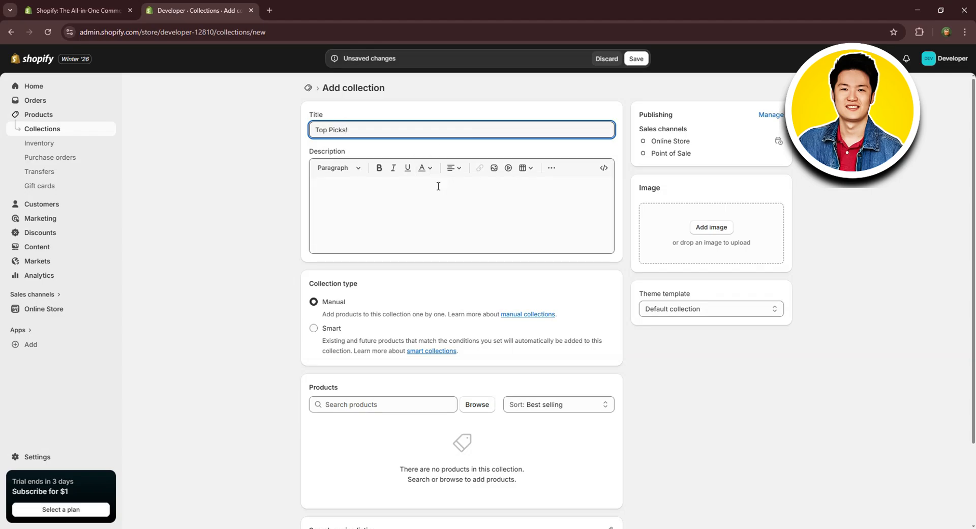
{"action": "left_click", "coordinate": [429, 200]}
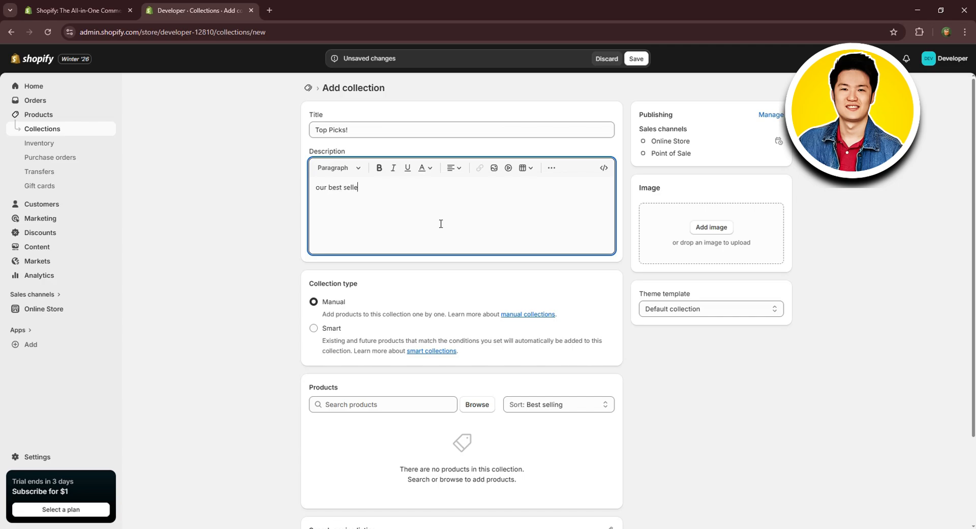
{"action": "left_click", "coordinate": [328, 313]}
Switch the collection type to Smart to view its conditions and return it to Manual.
{"action": "scroll", "coordinate": [459, 348], "scroll_direction": "down", "scroll_amount": 3}
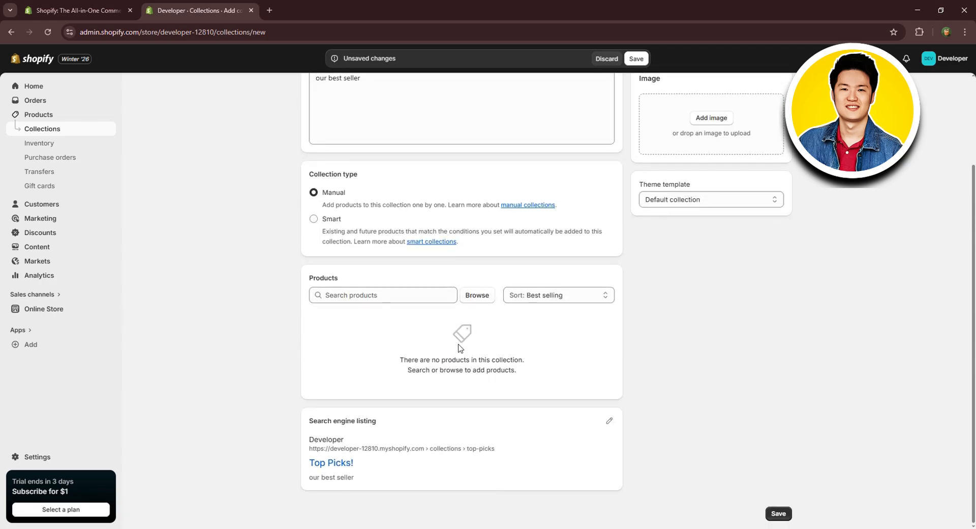
{"action": "scroll", "coordinate": [437, 335], "scroll_direction": "up", "scroll_amount": 1}
{"action": "left_click", "coordinate": [314, 273]}
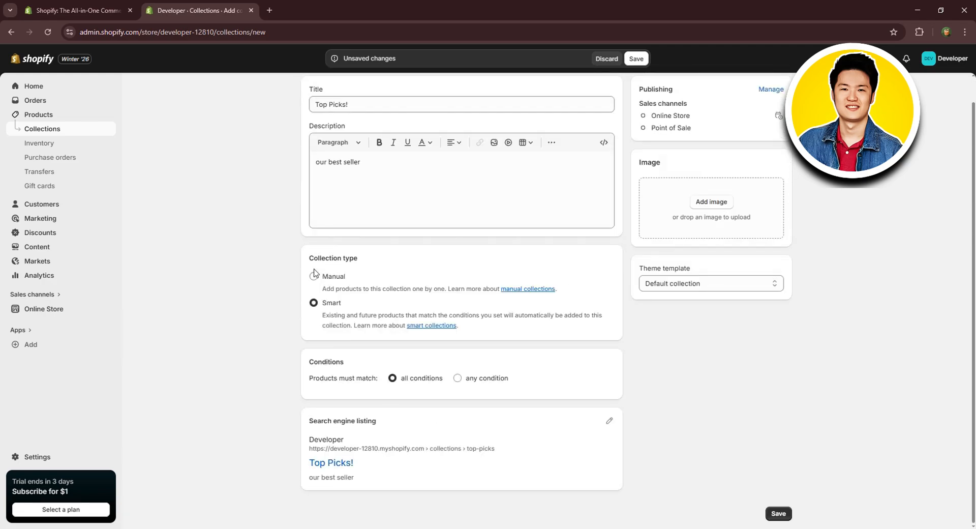
{"action": "left_click", "coordinate": [314, 242]}
{"action": "scroll", "coordinate": [447, 305], "scroll_direction": "down", "scroll_amount": 1}
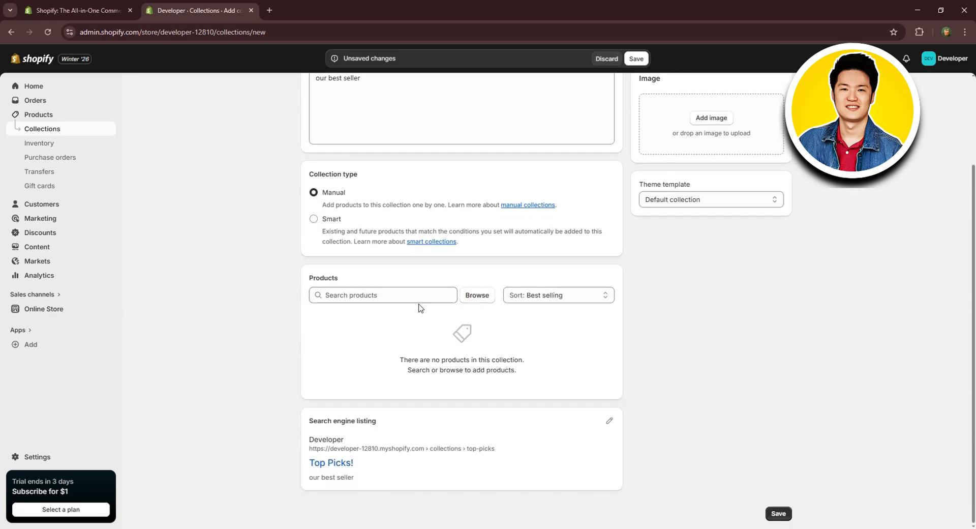
Upload the "Collection" image from the cosmo folder and use it as the collection's image.
{"action": "scroll", "coordinate": [470, 335], "scroll_direction": "up", "scroll_amount": 3}
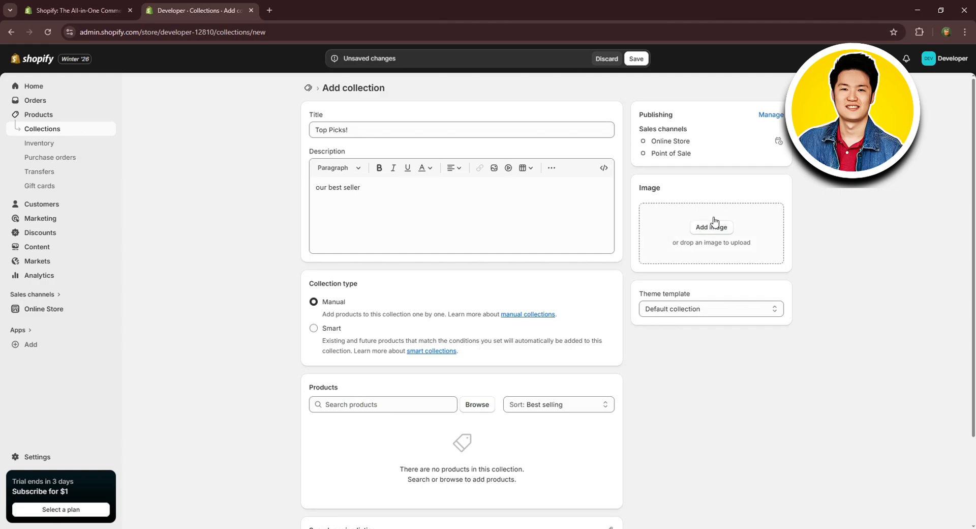
{"action": "left_click", "coordinate": [699, 231]}
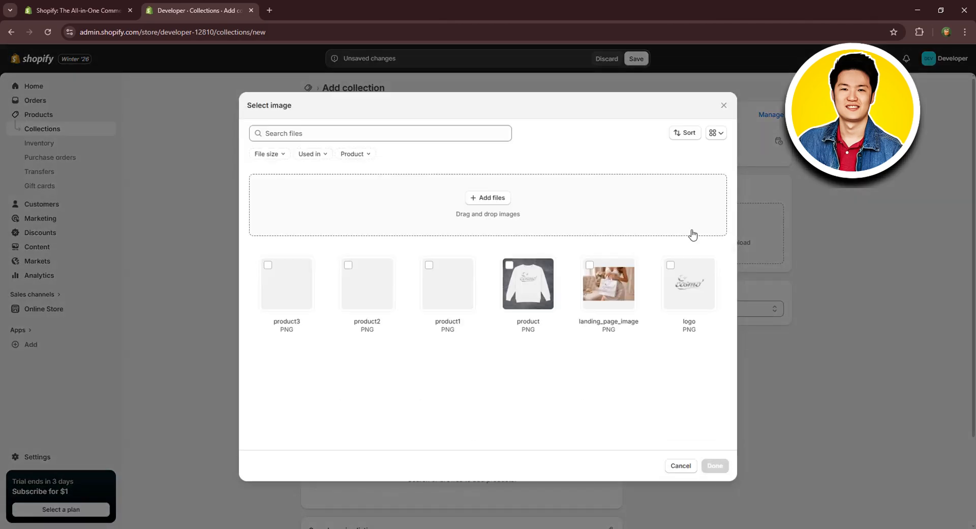
{"action": "left_click", "coordinate": [496, 197]}
{"action": "left_click", "coordinate": [123, 81]}
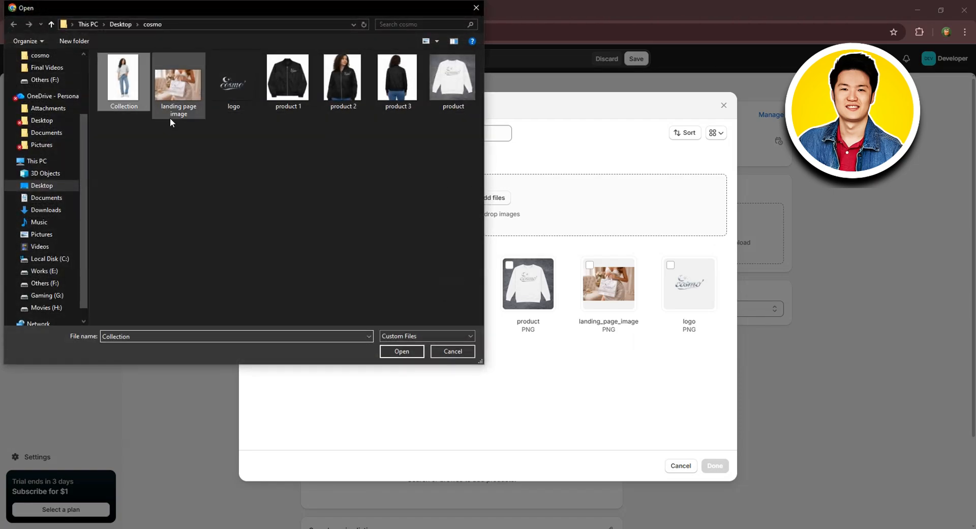
{"action": "left_click", "coordinate": [422, 351]}
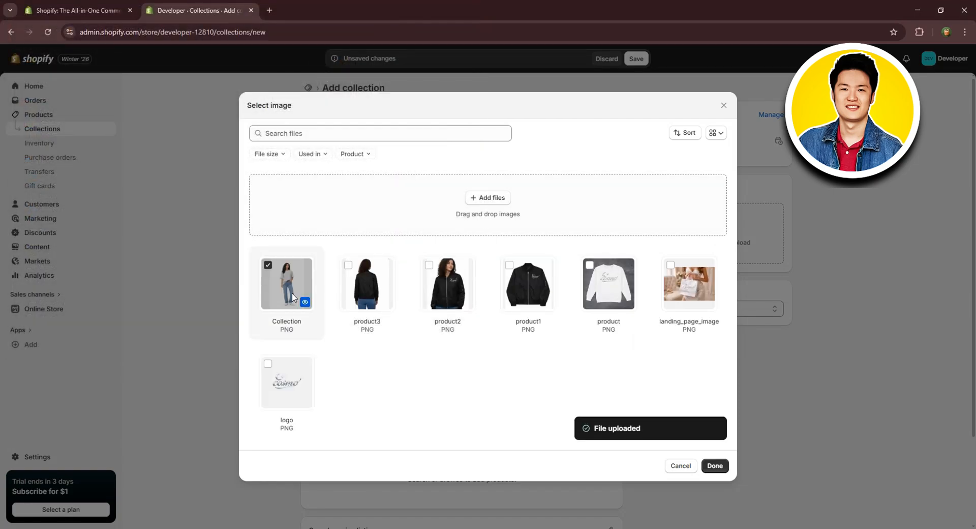
{"action": "left_click", "coordinate": [714, 465]}
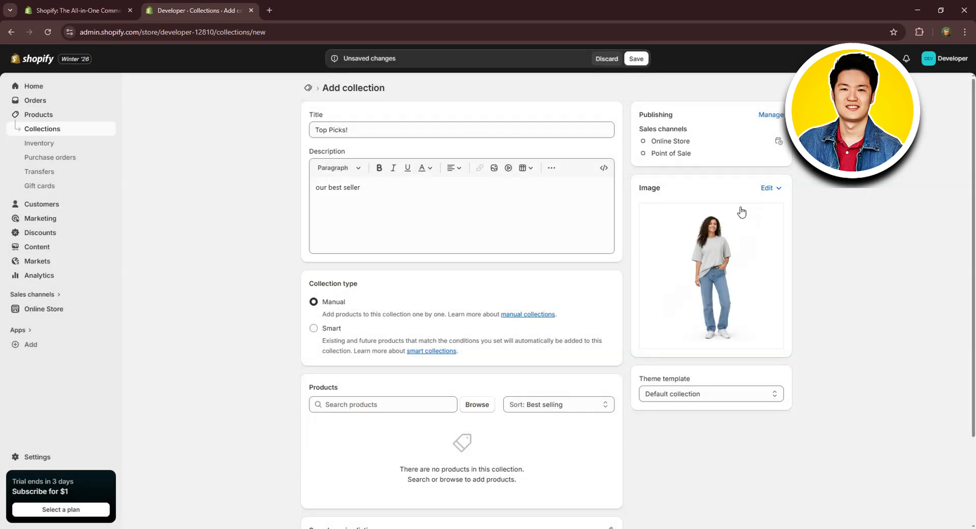
Choose "Default collection" as the collection's theme template.
{"action": "scroll", "coordinate": [701, 353], "scroll_direction": "down", "scroll_amount": 1}
{"action": "left_click", "coordinate": [698, 345]}
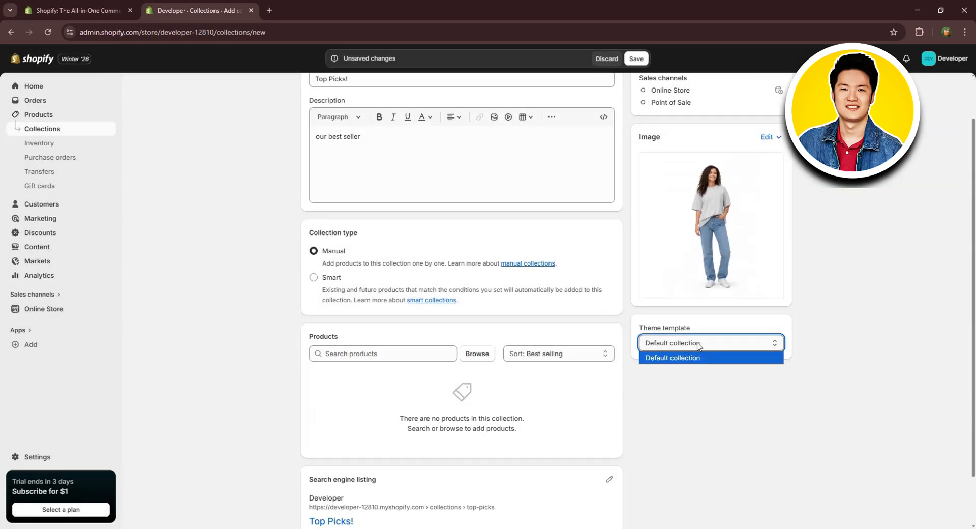
{"action": "left_click", "coordinate": [690, 358]}
{"action": "scroll", "coordinate": [742, 267], "scroll_direction": "up", "scroll_amount": 1}
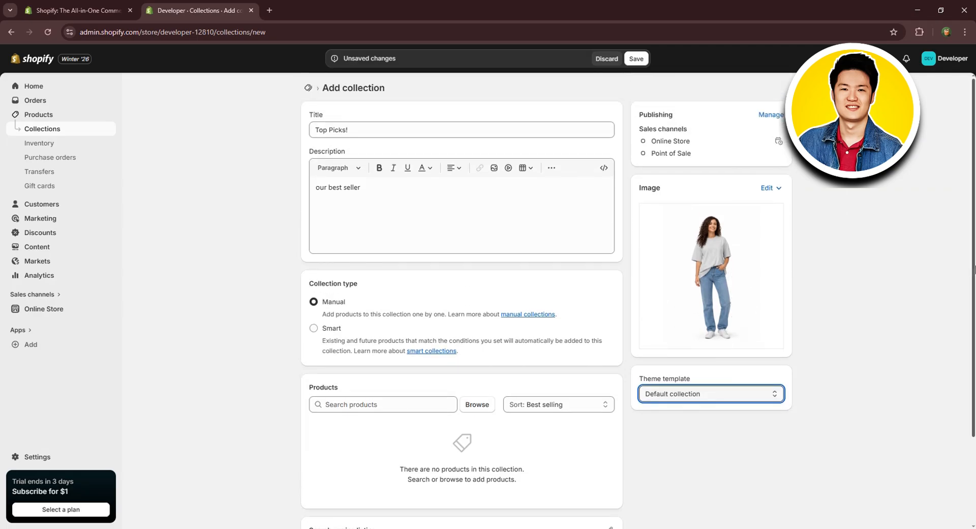
Add the Ladies Bomber Jacket to the "Top Picks!" collection and save the collection.
{"action": "left_click", "coordinate": [472, 411]}
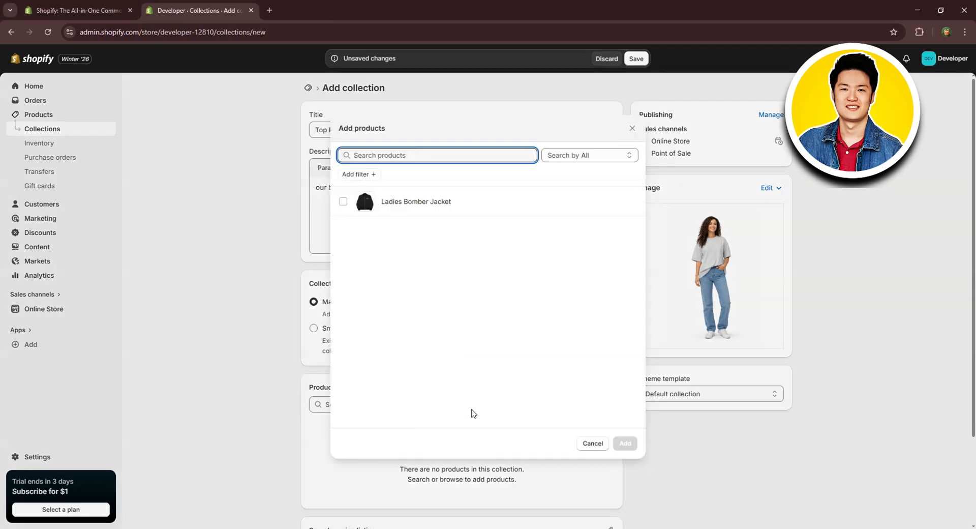
{"action": "left_click", "coordinate": [359, 207]}
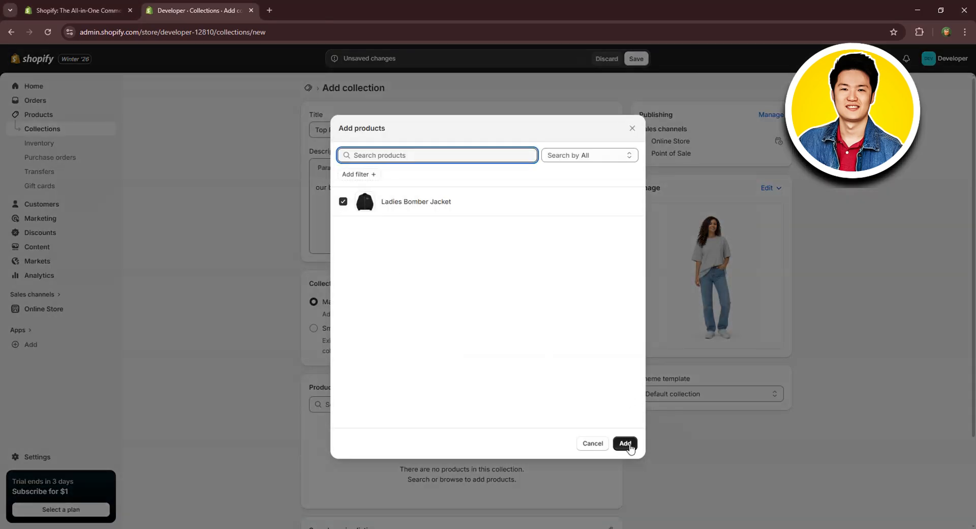
{"action": "left_click", "coordinate": [625, 443]}
{"action": "scroll", "coordinate": [559, 401], "scroll_direction": "down", "scroll_amount": 1}
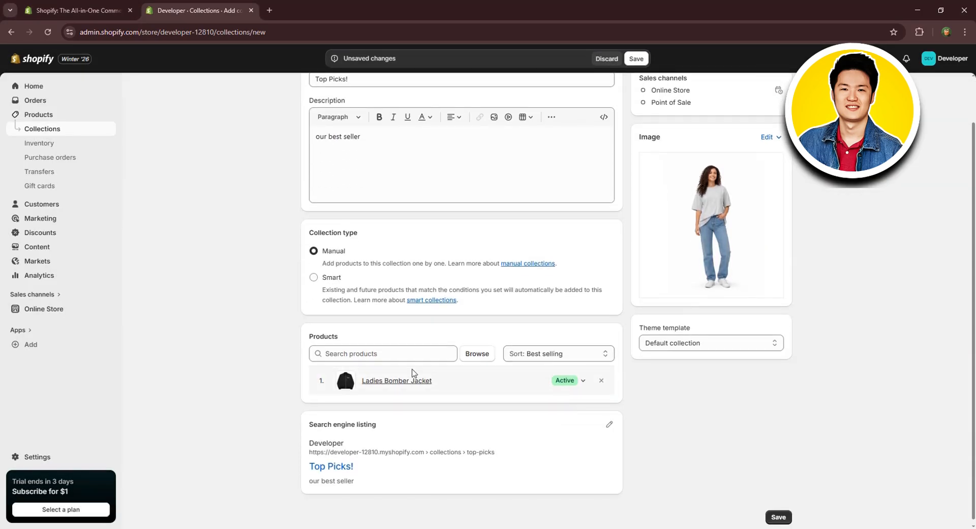
{"action": "scroll", "coordinate": [532, 395], "scroll_direction": "down", "scroll_amount": 1}
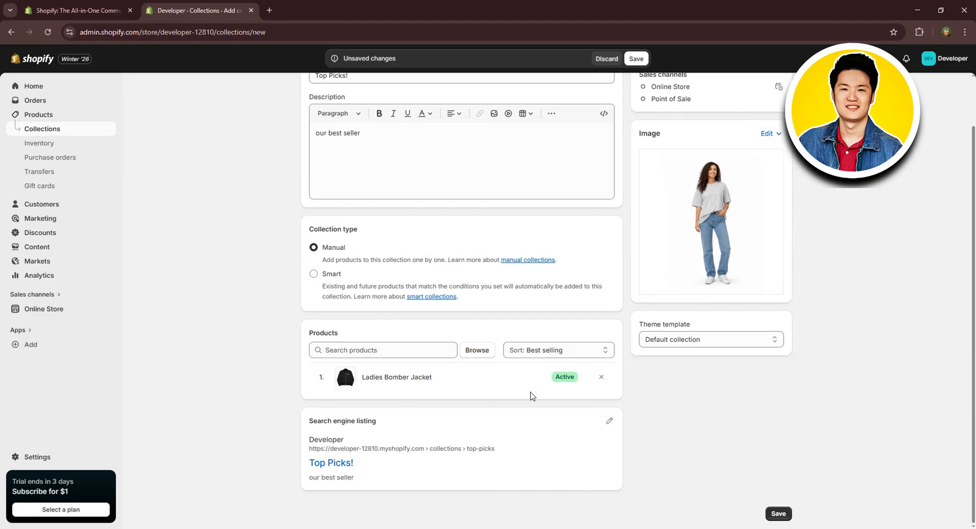
{"action": "left_click", "coordinate": [780, 513]}
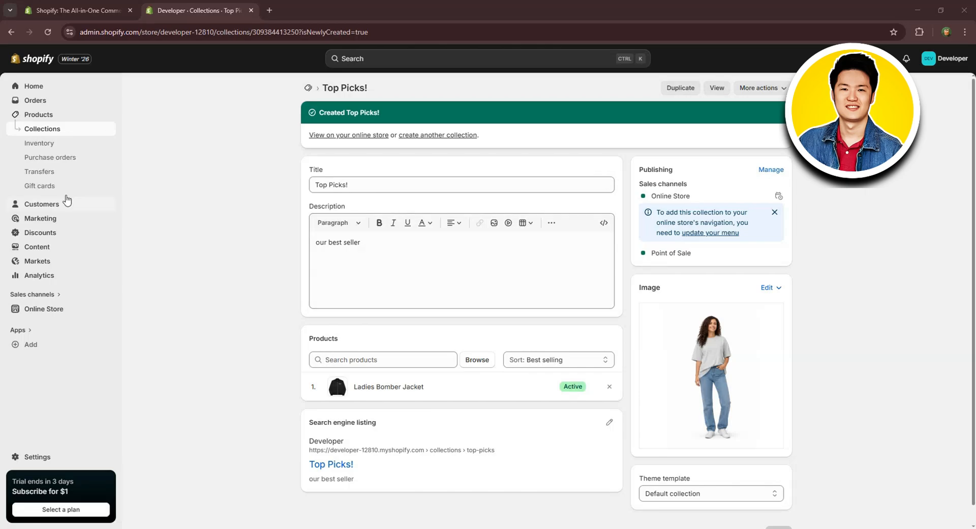
Open the Horizon theme for editing and add a "Featured collection: Grid" section below the collection list carousel on the home page.
{"action": "left_click", "coordinate": [47, 308]}
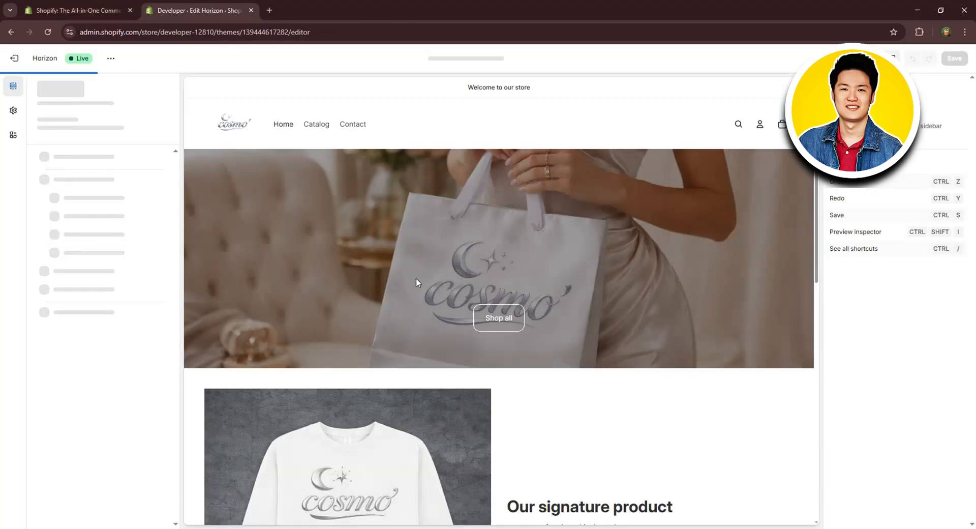
{"action": "scroll", "coordinate": [467, 266], "scroll_direction": "down", "scroll_amount": 8}
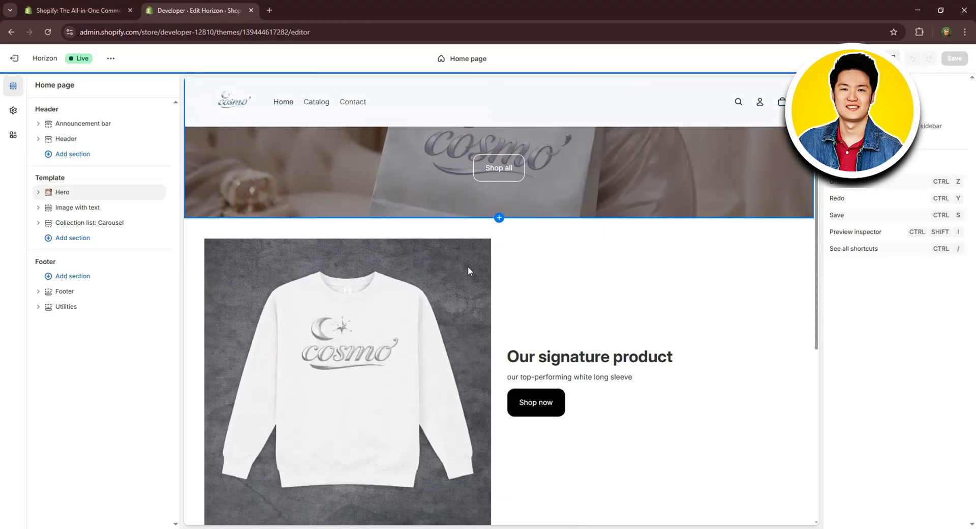
{"action": "scroll", "coordinate": [592, 298], "scroll_direction": "down", "scroll_amount": 3}
{"action": "scroll", "coordinate": [458, 285], "scroll_direction": "up", "scroll_amount": 6}
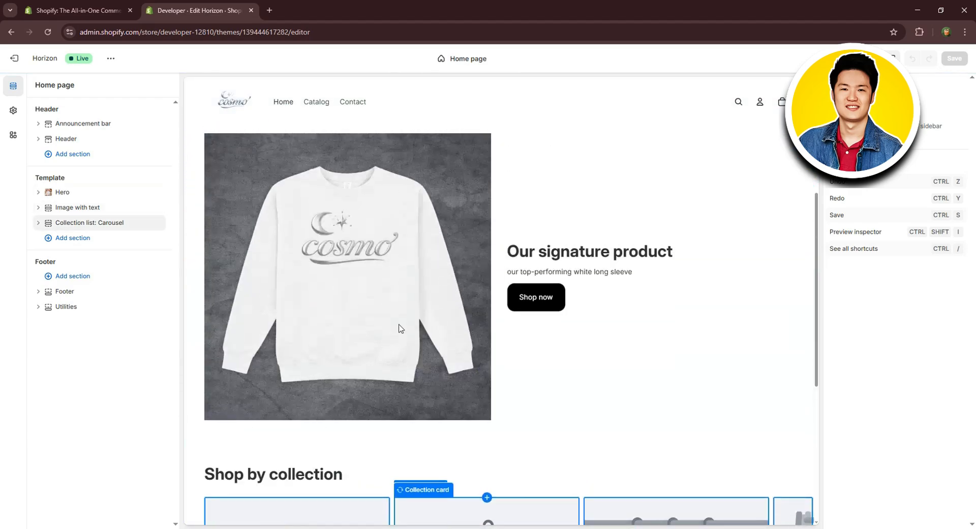
{"action": "scroll", "coordinate": [242, 276], "scroll_direction": "down", "scroll_amount": 1}
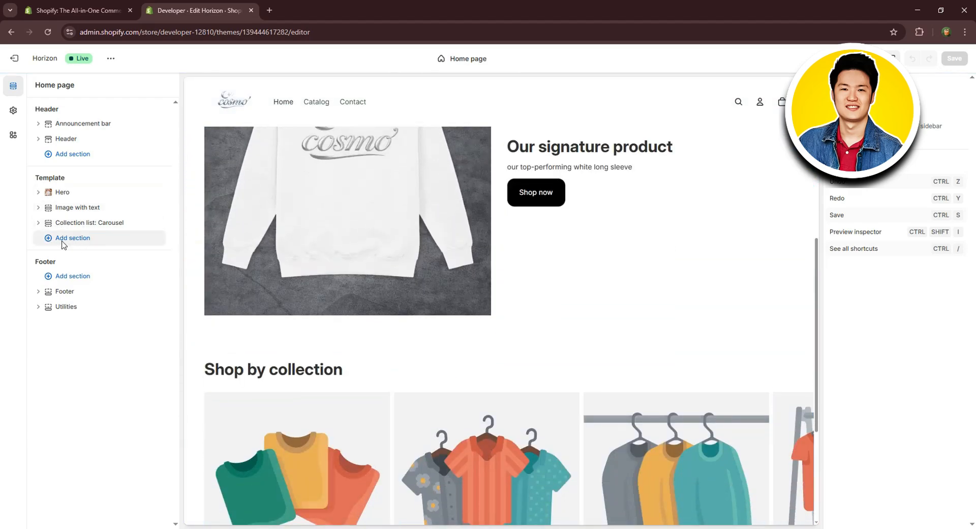
{"action": "left_click", "coordinate": [63, 243]}
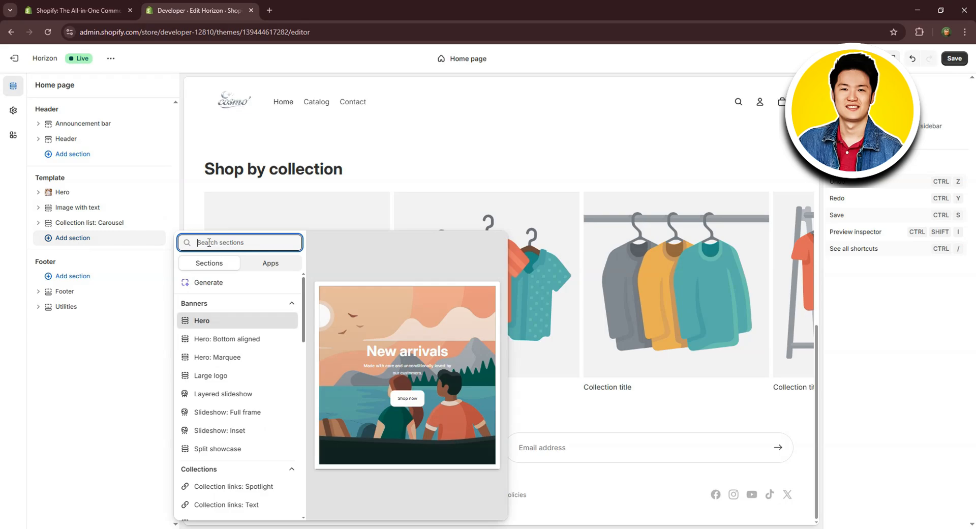
{"action": "type", "text": "fea"}
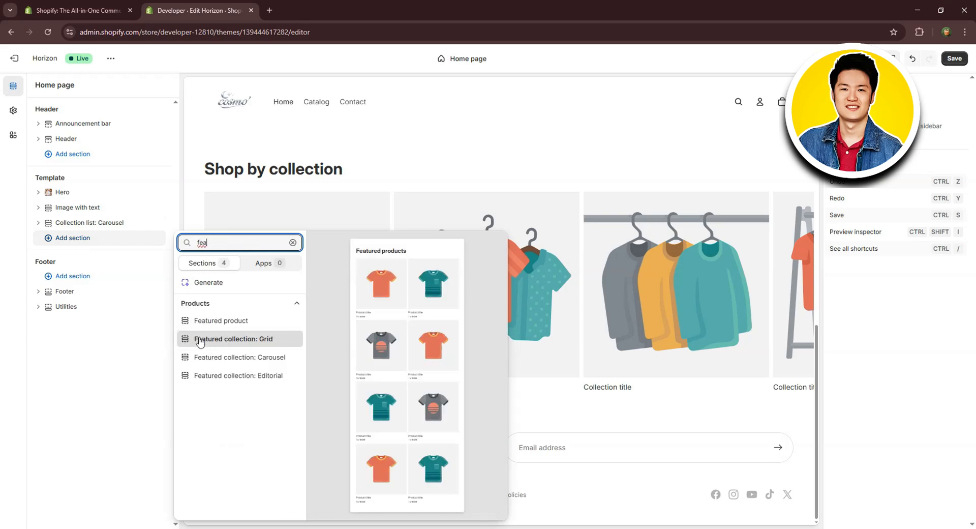
{"action": "left_click", "coordinate": [200, 339]}
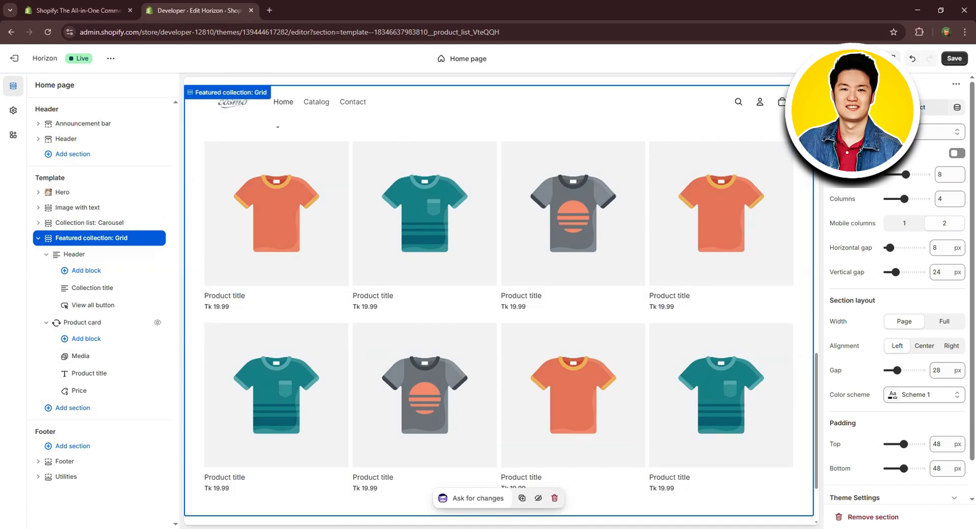
Assign the "Top Picks!" collection to the featured collection grid, save the theme and leave the theme editor.
{"action": "left_click", "coordinate": [914, 107]}
{"action": "left_click", "coordinate": [767, 161]}
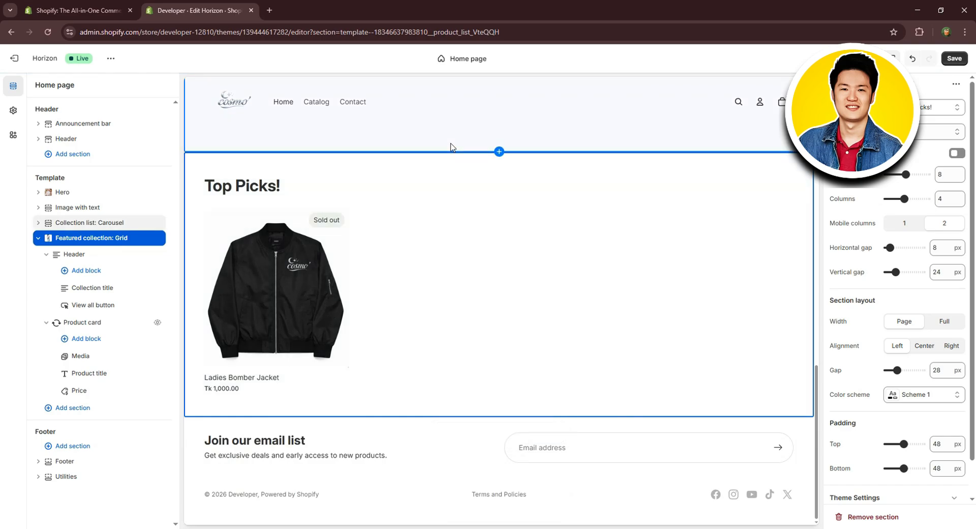
{"action": "left_click", "coordinate": [956, 59]}
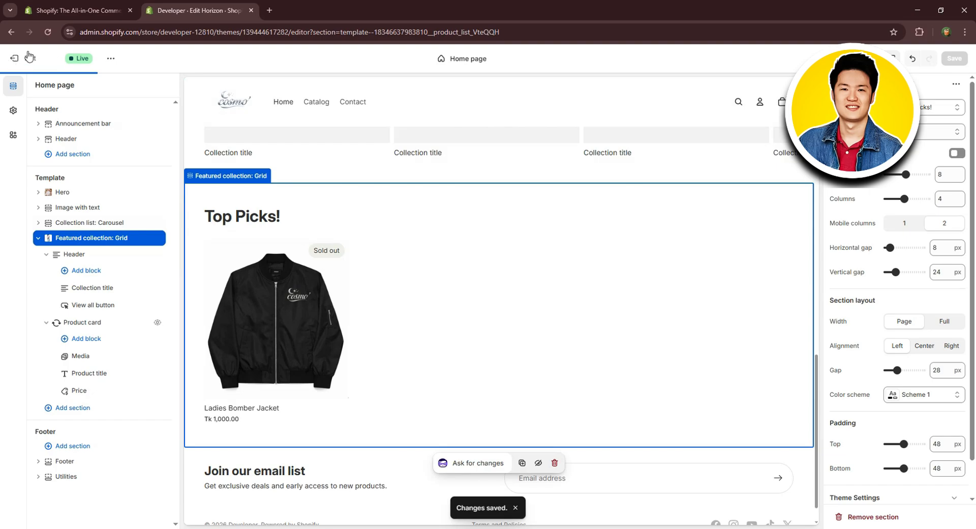
{"action": "left_click", "coordinate": [14, 58]}
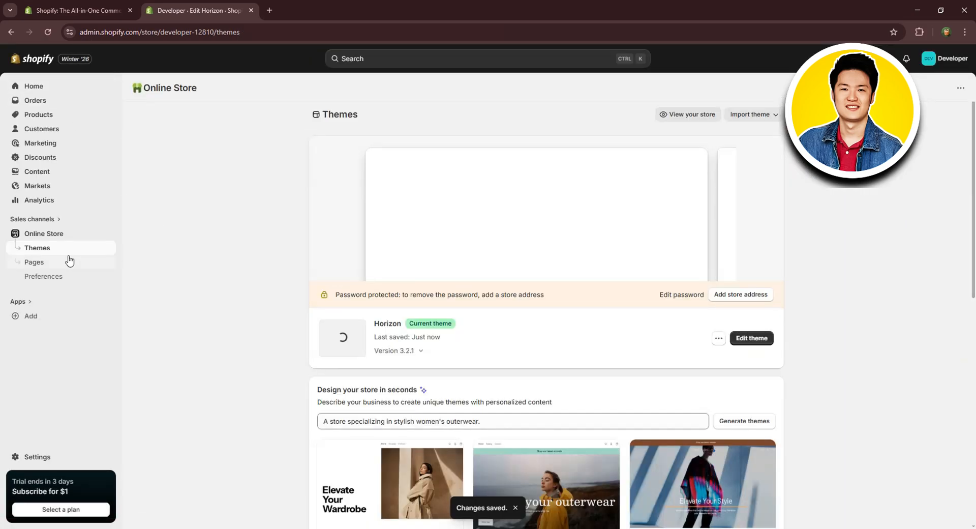
Start a new "About Us" page whose content is the first paragraph generated from the prompt "we sell clothing for women".
{"action": "left_click", "coordinate": [33, 263]}
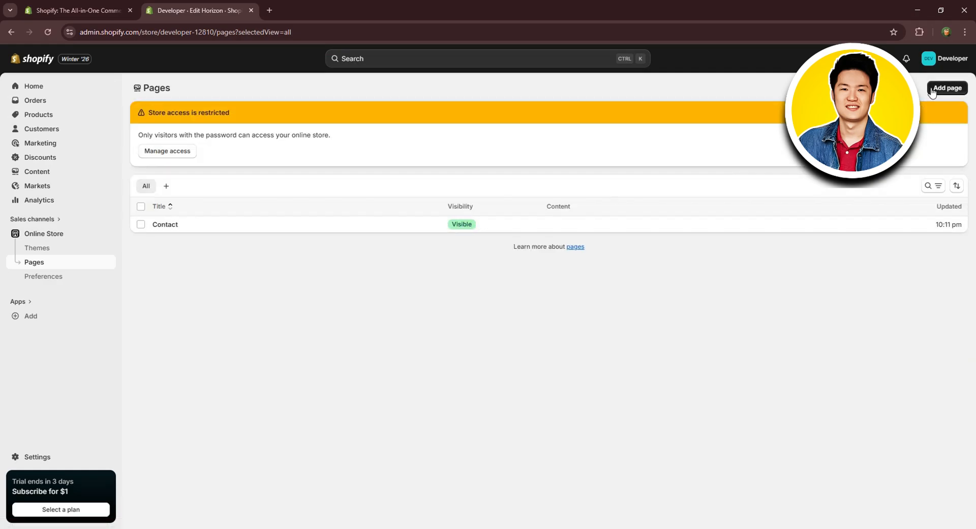
{"action": "left_click", "coordinate": [937, 89]}
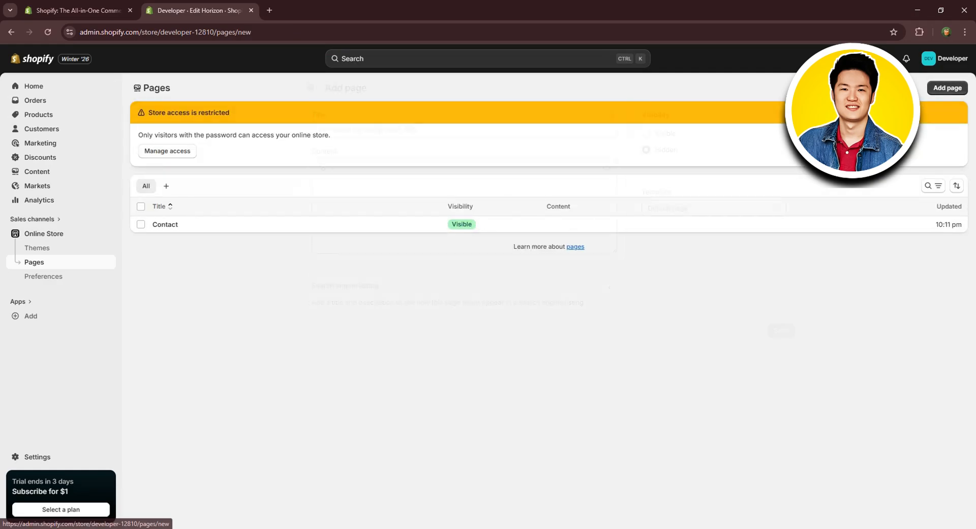
{"action": "left_click", "coordinate": [390, 130]}
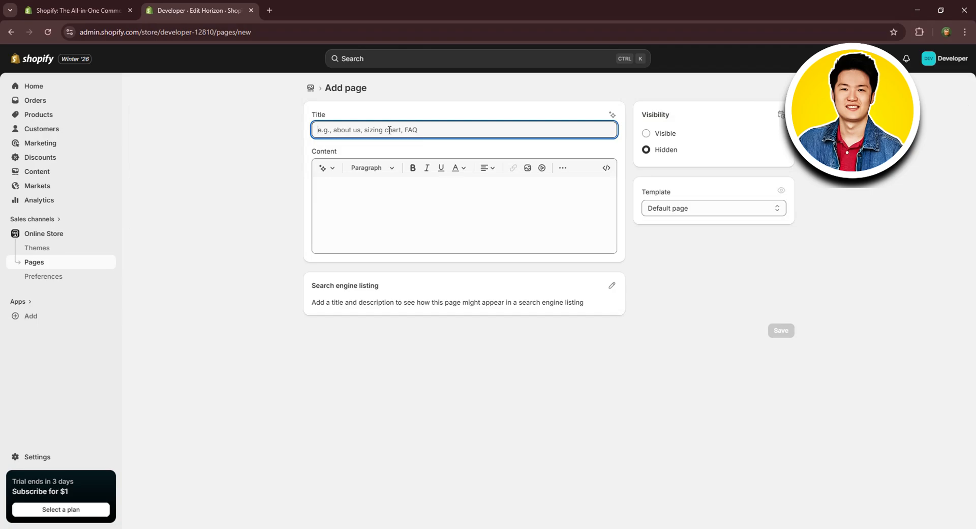
{"action": "type", "text": "About Us"}
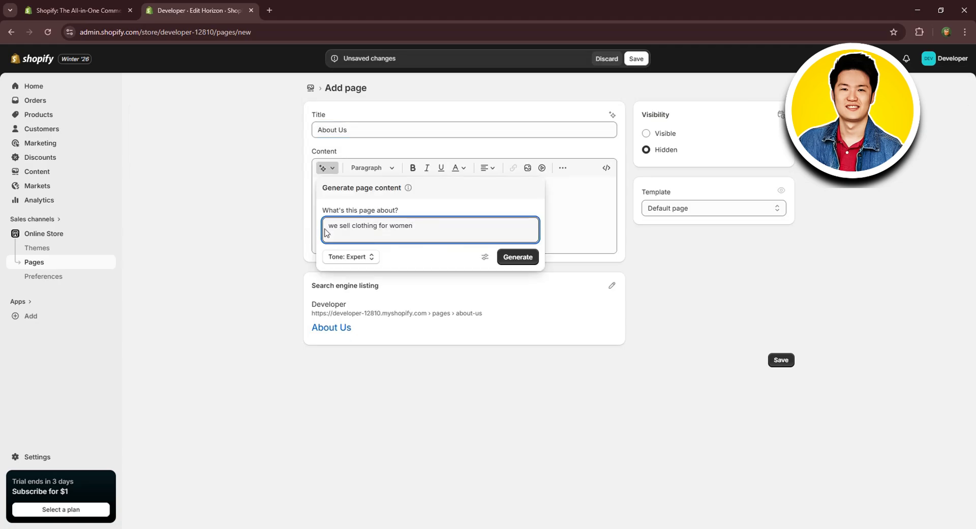
{"action": "left_click", "coordinate": [516, 261]}
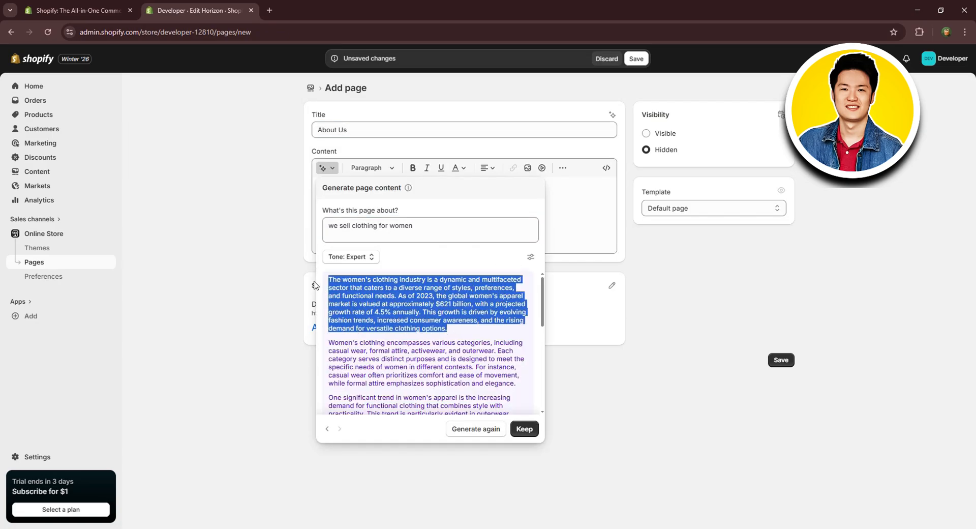
{"action": "left_click_drag", "start_coordinate": [385, 287], "coordinate": [335, 200]}
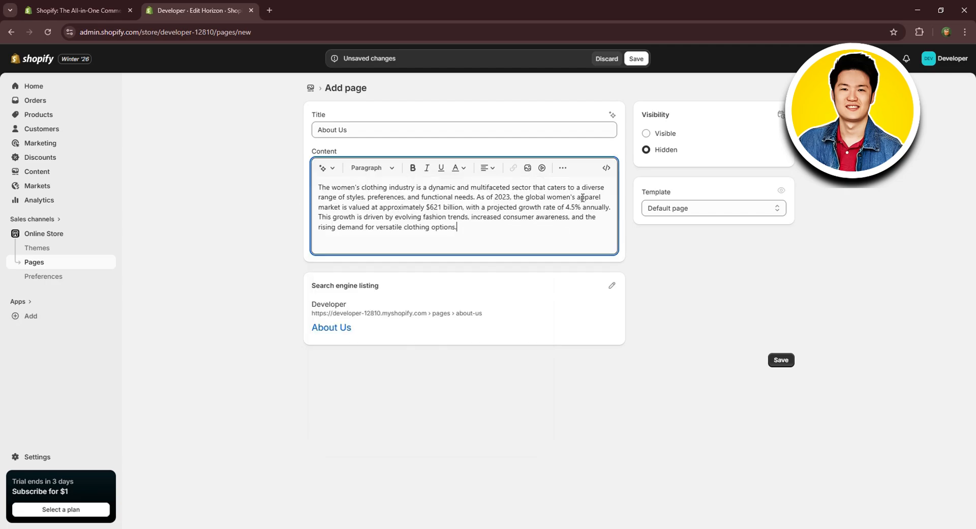
Set the About Us page to Visible, keep the "Default page" template and save the page.
{"action": "left_click", "coordinate": [659, 131]}
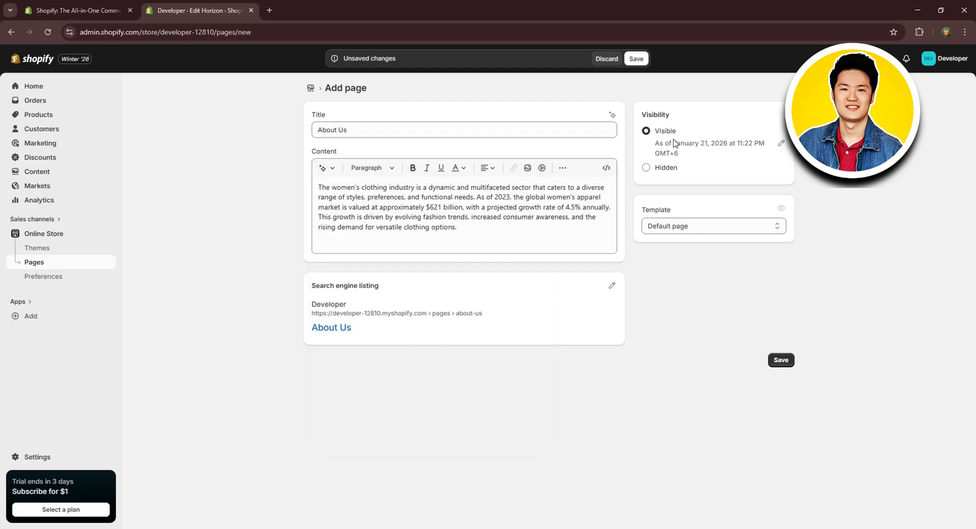
{"action": "left_click", "coordinate": [719, 225]}
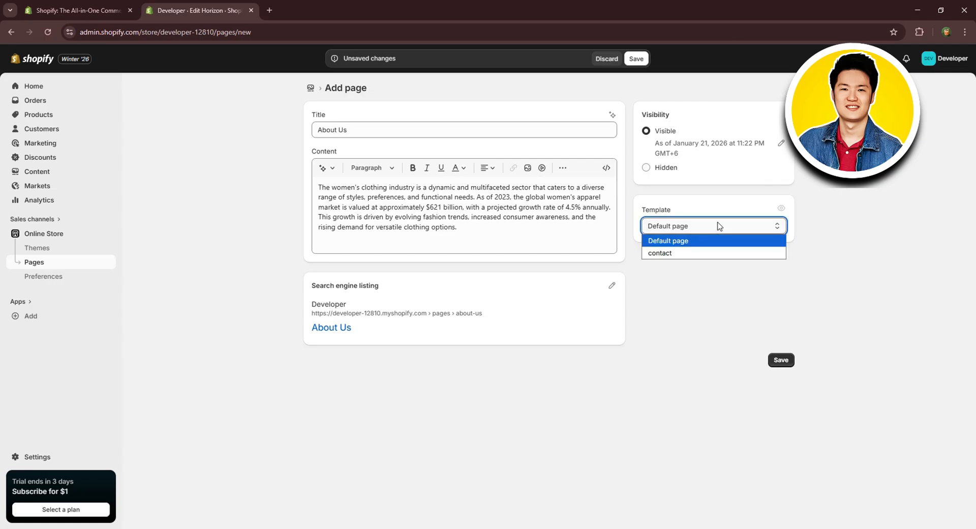
{"action": "left_click", "coordinate": [684, 290]}
{"action": "left_click", "coordinate": [780, 360]}
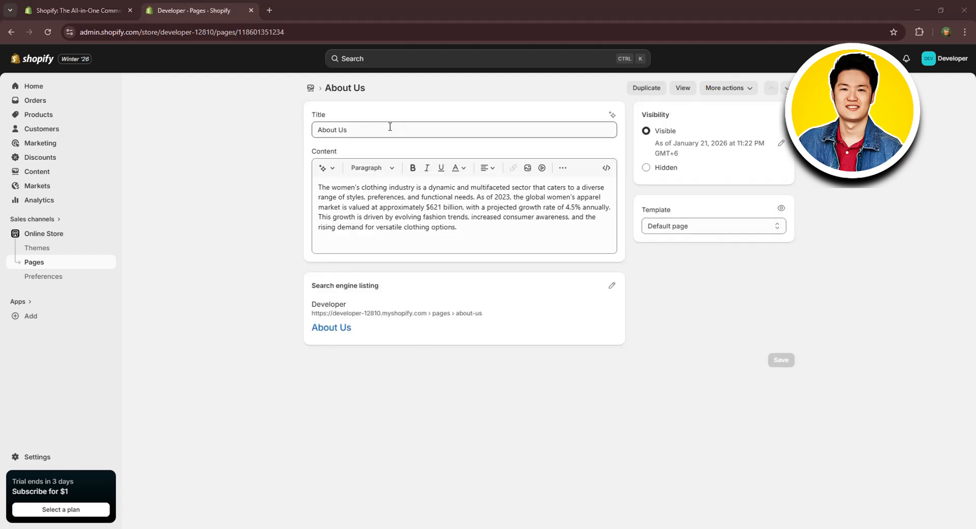
Return to the list of store pages and open the About Us page's storefront preview.
{"action": "left_click", "coordinate": [11, 32]}
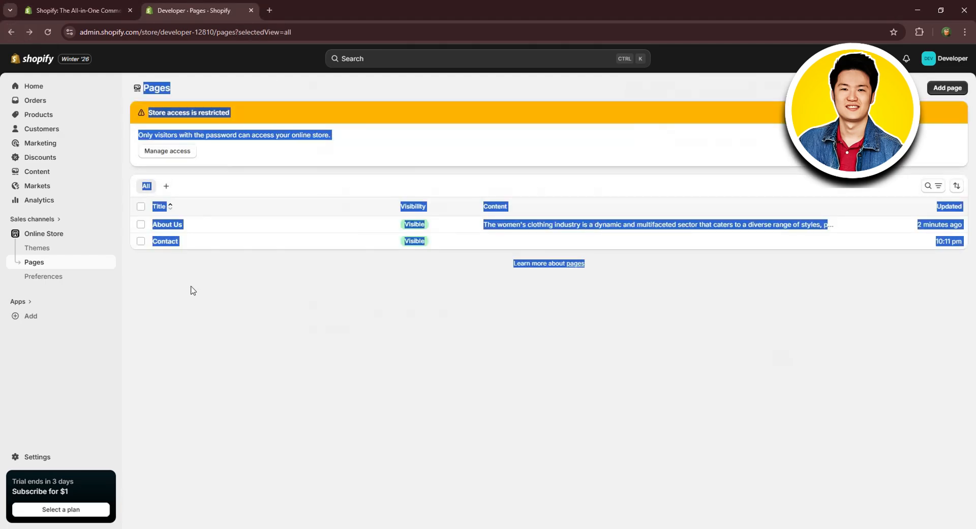
{"action": "left_click", "coordinate": [191, 290]}
{"action": "left_click", "coordinate": [141, 224]}
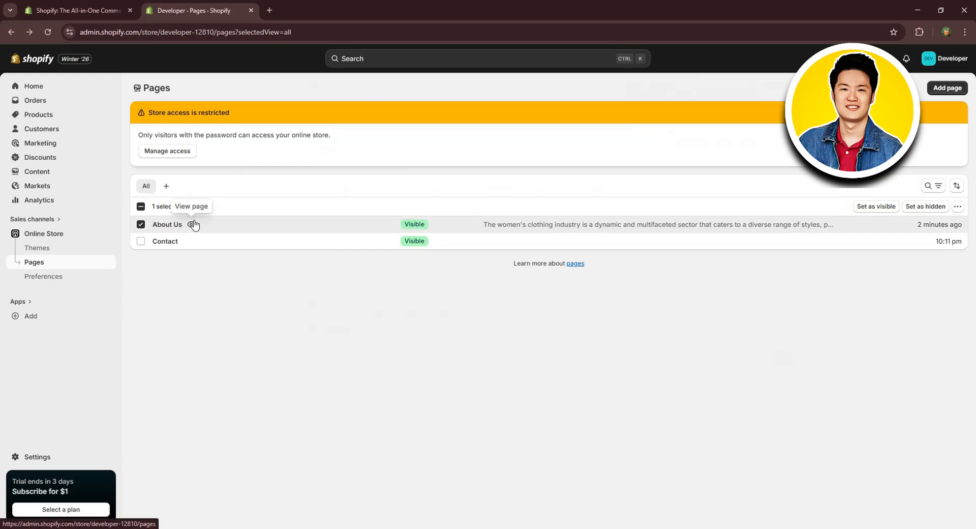
{"action": "left_click", "coordinate": [192, 224]}
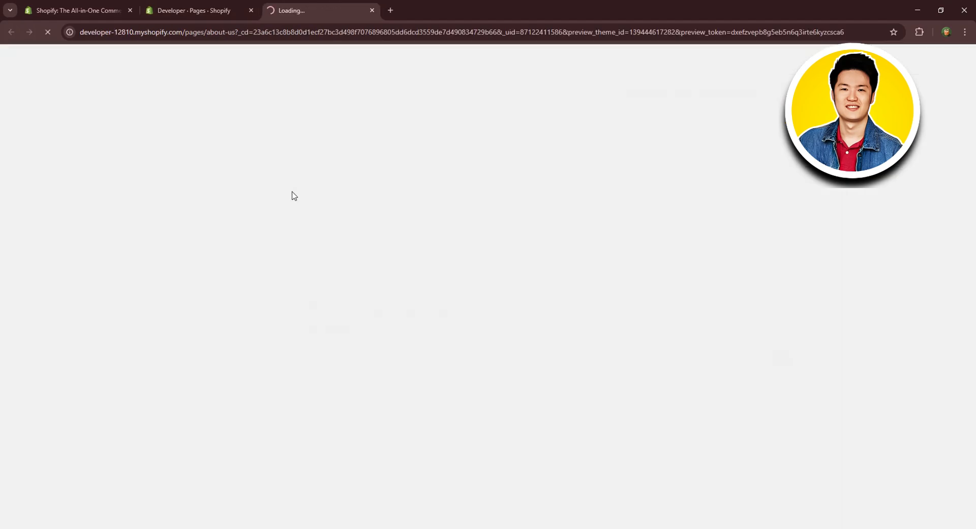